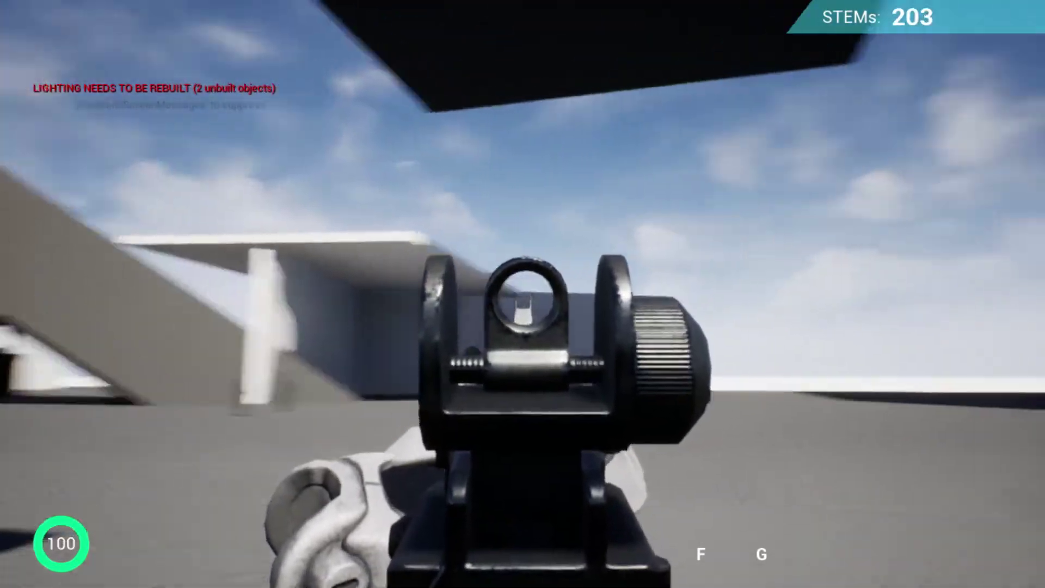
{"action": "key", "text": "shift+w"}
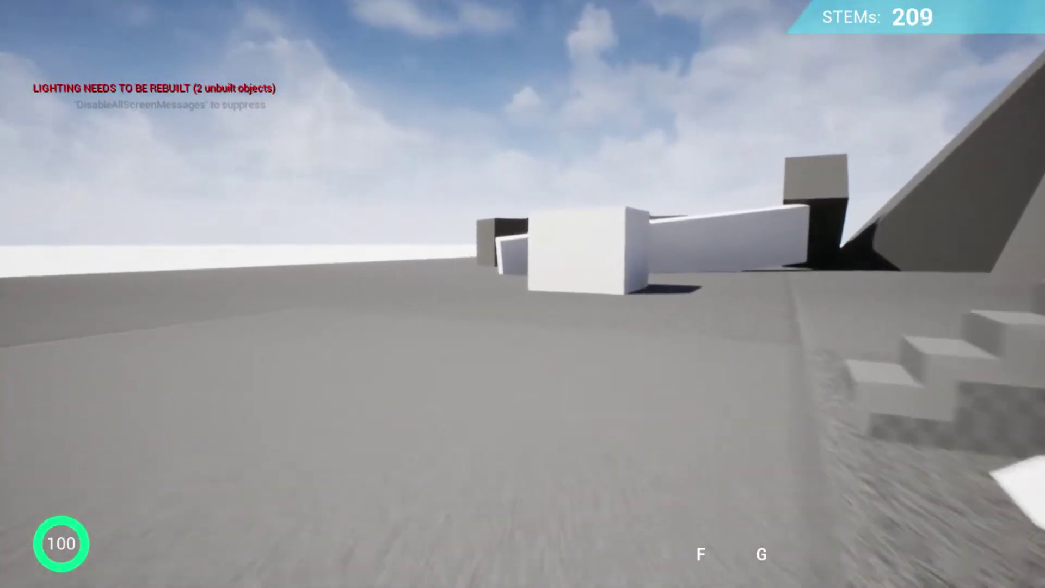
{"action": "key", "text": "space"}
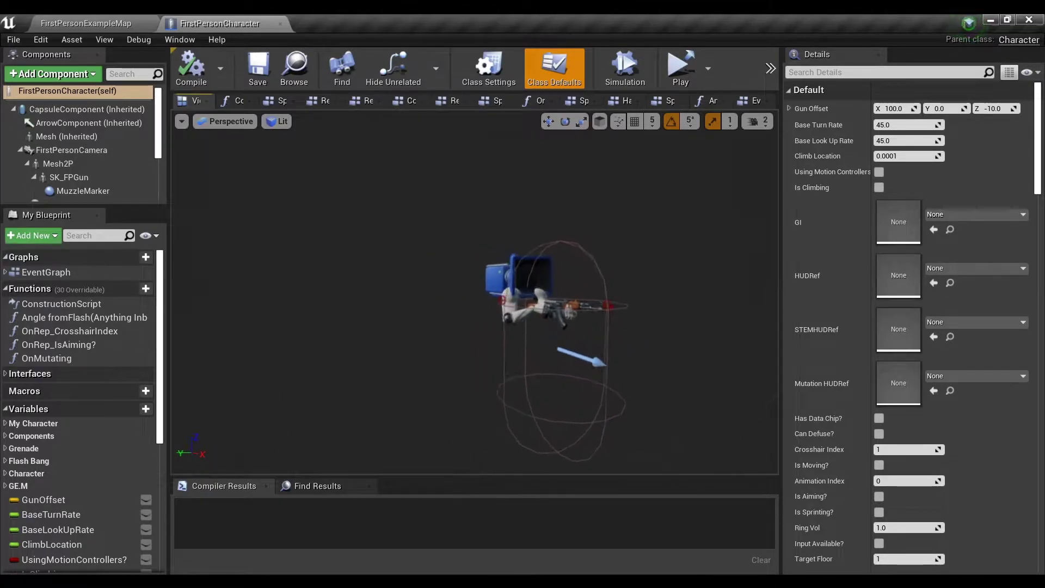
Examine the camera and head components in the FirstPersonCharacter and Character_Basic blueprints.
{"action": "right_click_drag", "start_coordinate": [474, 292], "coordinate": [390, 297]}
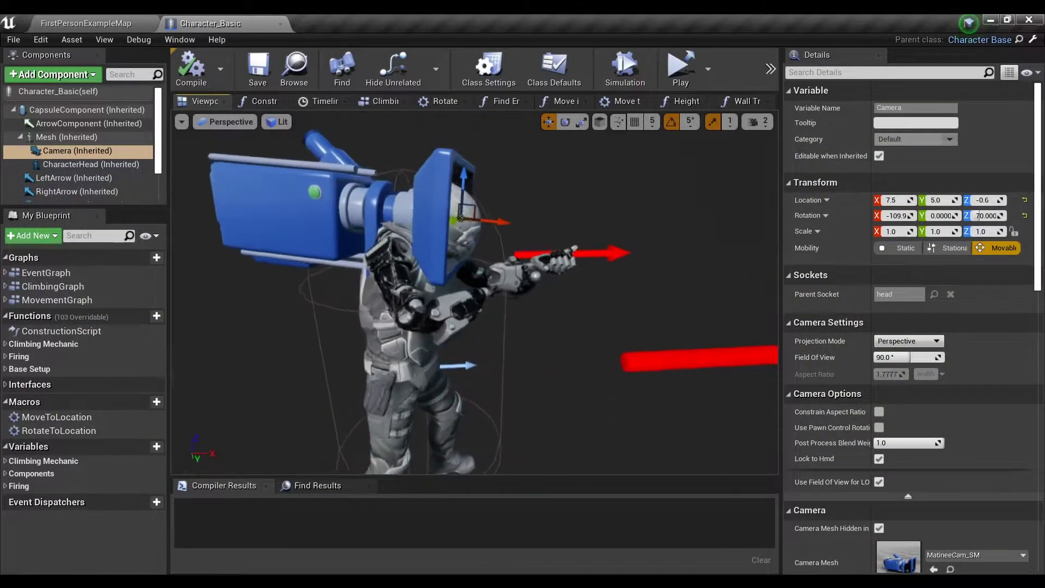
{"action": "left_click_drag", "start_coordinate": [381, 294], "coordinate": [664, 289], "text": "alt"}
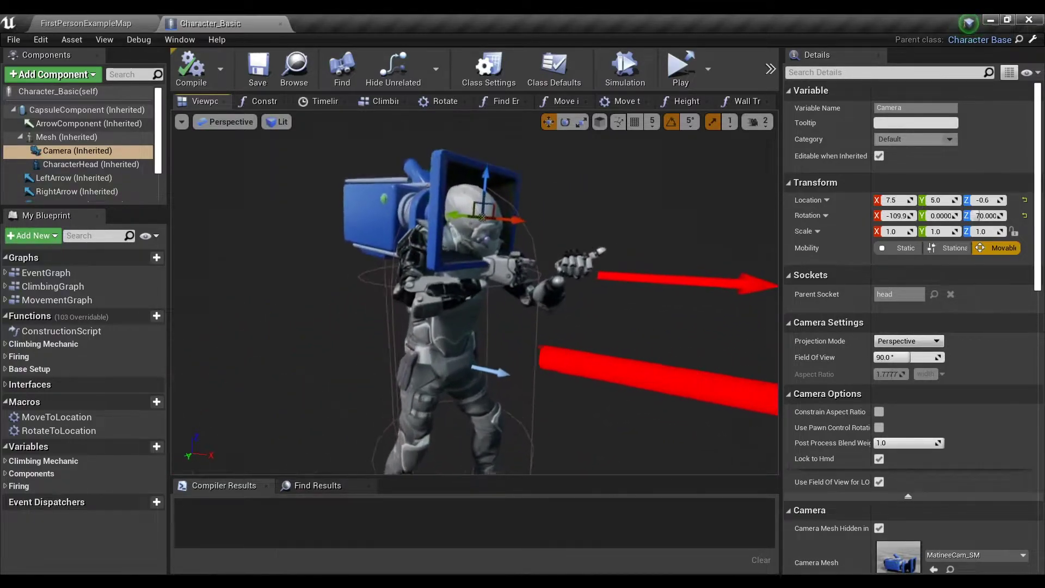
{"action": "left_click", "coordinate": [446, 316]}
{"action": "left_click", "coordinate": [480, 191]}
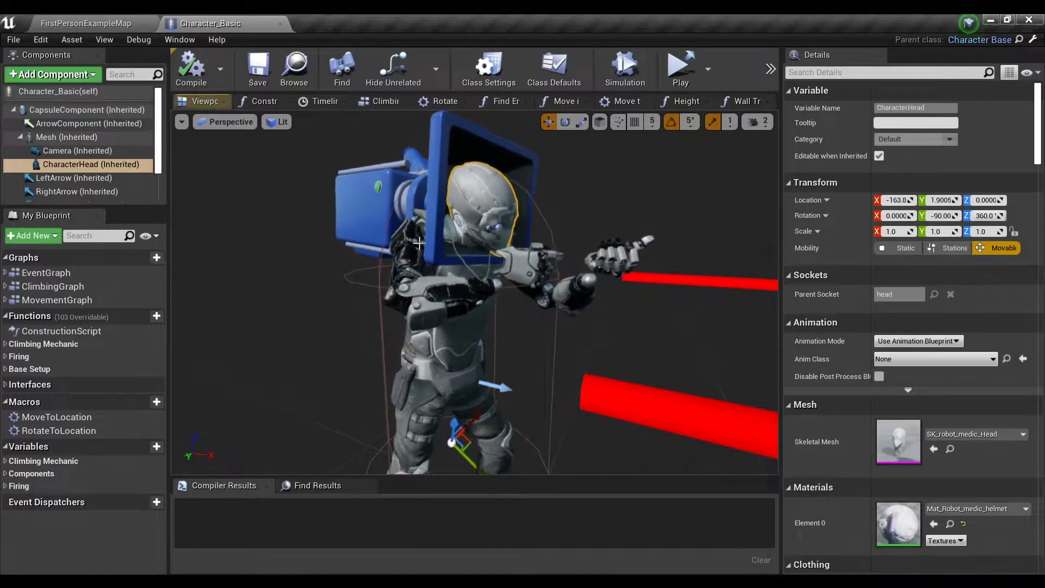
{"action": "left_click", "coordinate": [366, 203]}
{"action": "left_click_drag", "start_coordinate": [385, 320], "coordinate": [376, 348]}
{"action": "right_click_drag", "start_coordinate": [475, 305], "coordinate": [201, 297]}
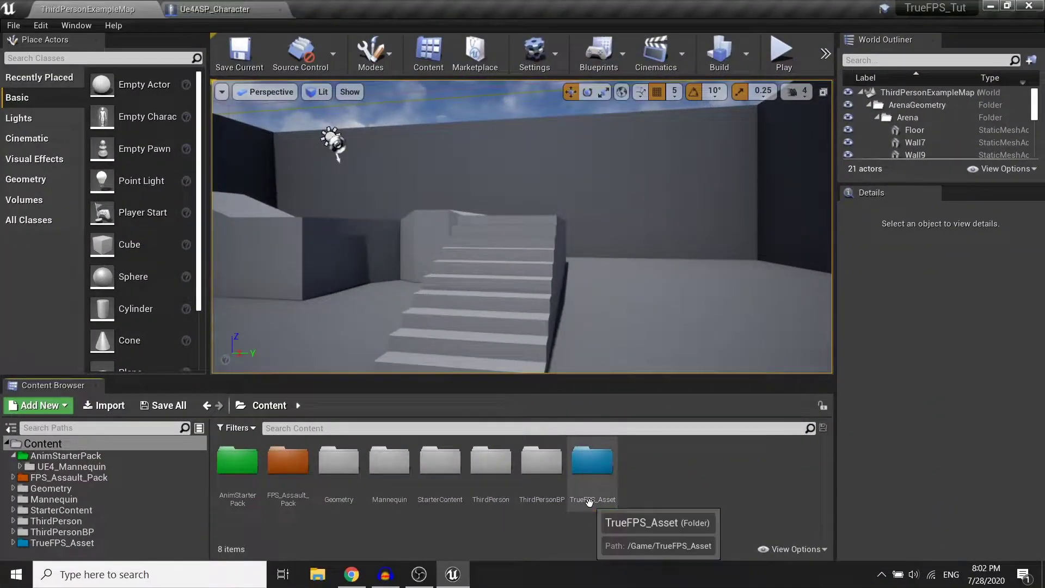
Assign the AnimStarterPack UE4_Mannequin_Skeleton to the SK_Mannequin_Body mesh in TrueFPS_Asset/Mannequin_Mesh.
{"action": "double_click", "coordinate": [594, 493]}
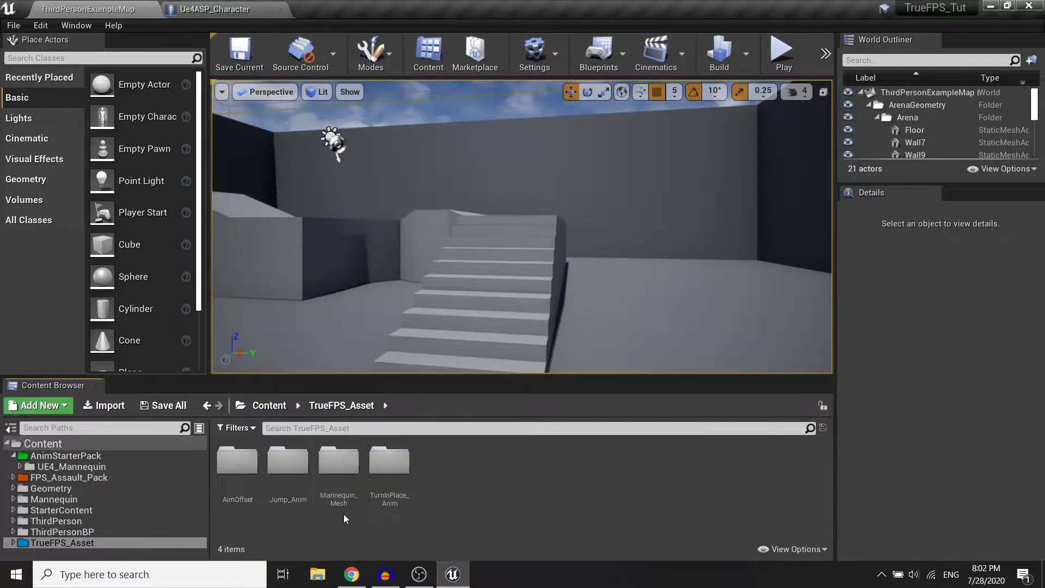
{"action": "double_click", "coordinate": [337, 460]}
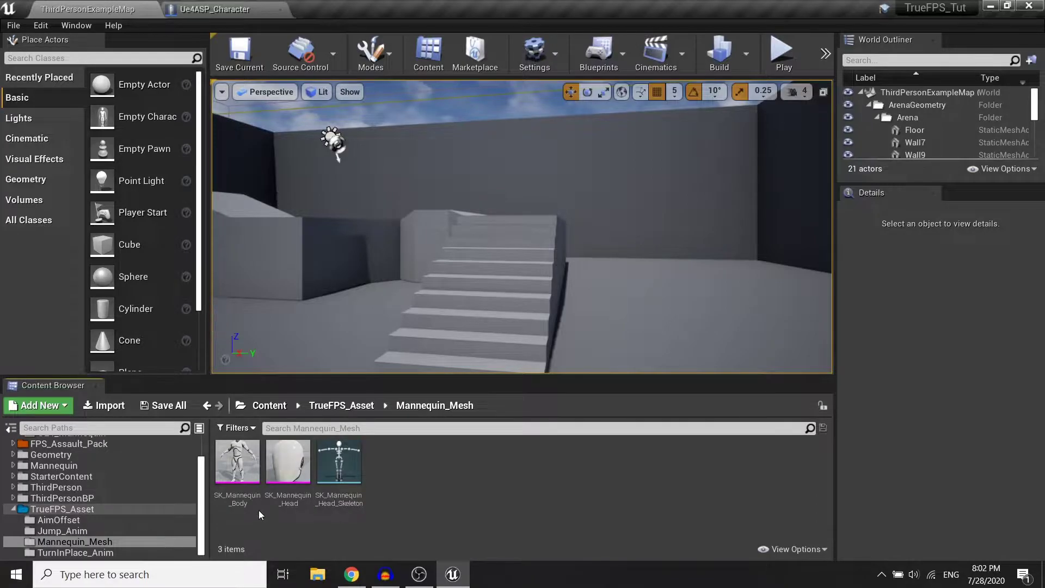
{"action": "right_click", "coordinate": [255, 460]}
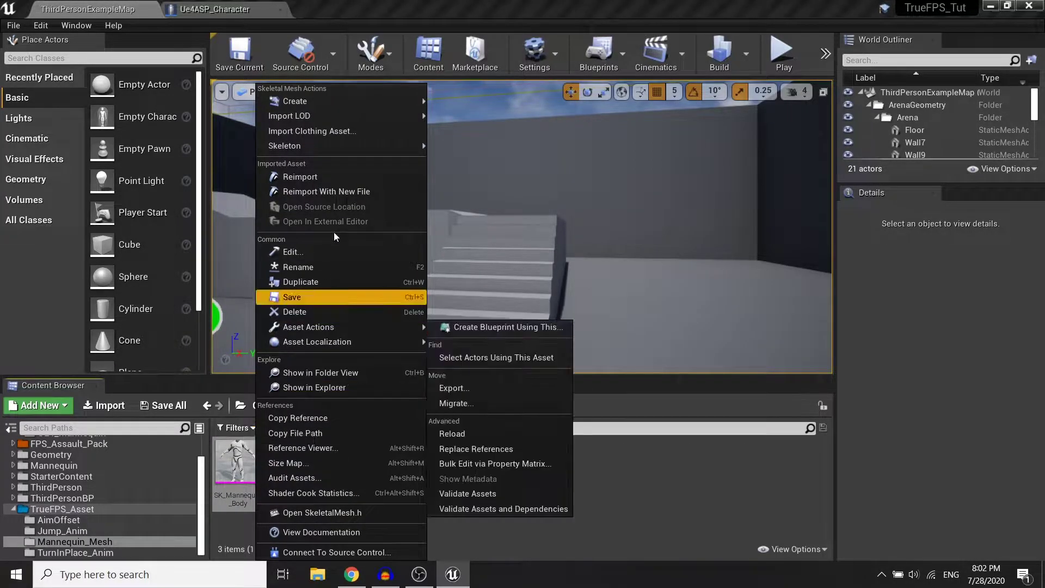
{"action": "mouse_move", "coordinate": [359, 146]}
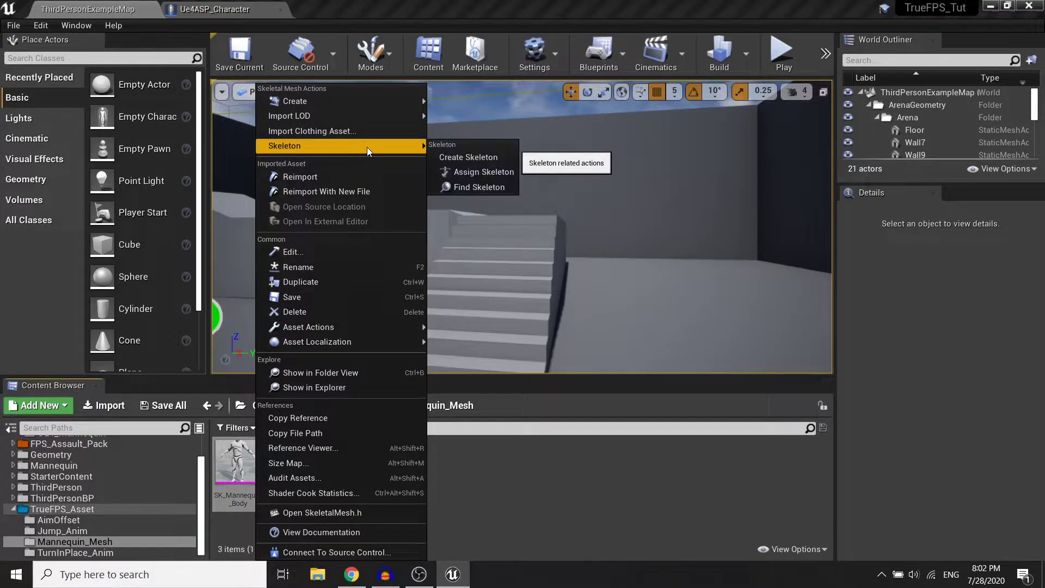
{"action": "left_click", "coordinate": [505, 173]}
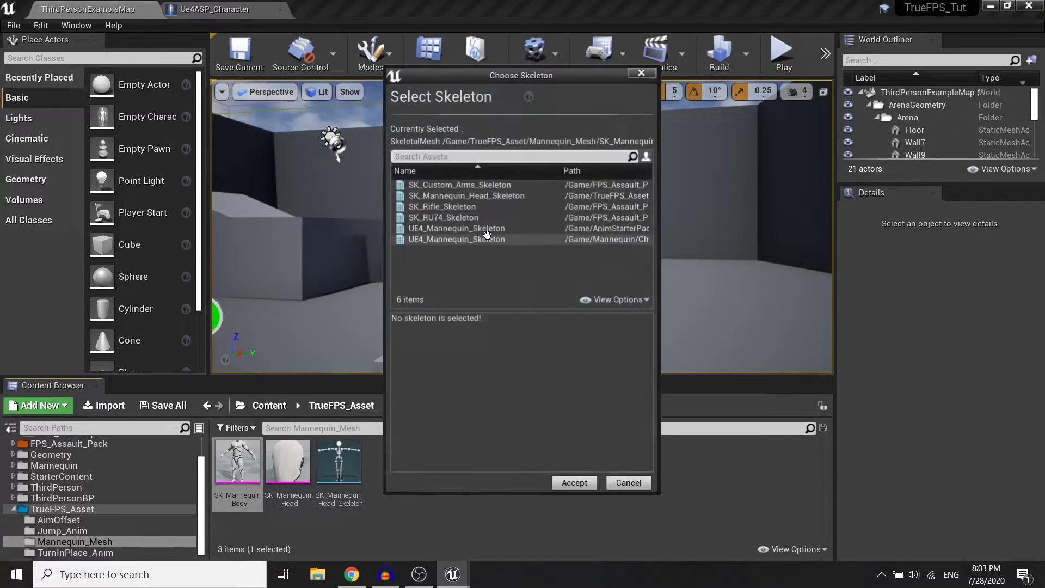
{"action": "left_click", "coordinate": [494, 229]}
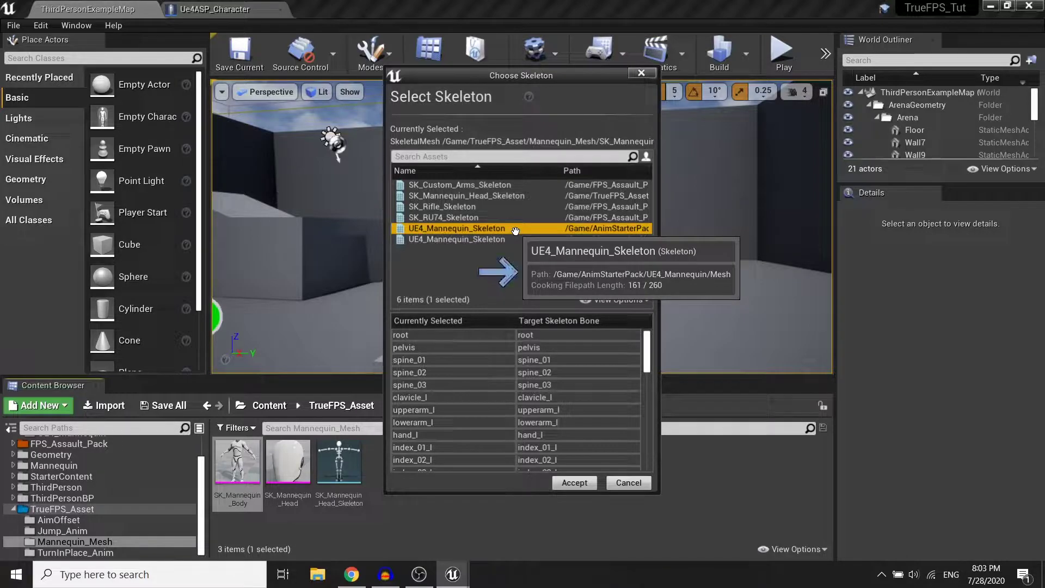
{"action": "left_click", "coordinate": [566, 483]}
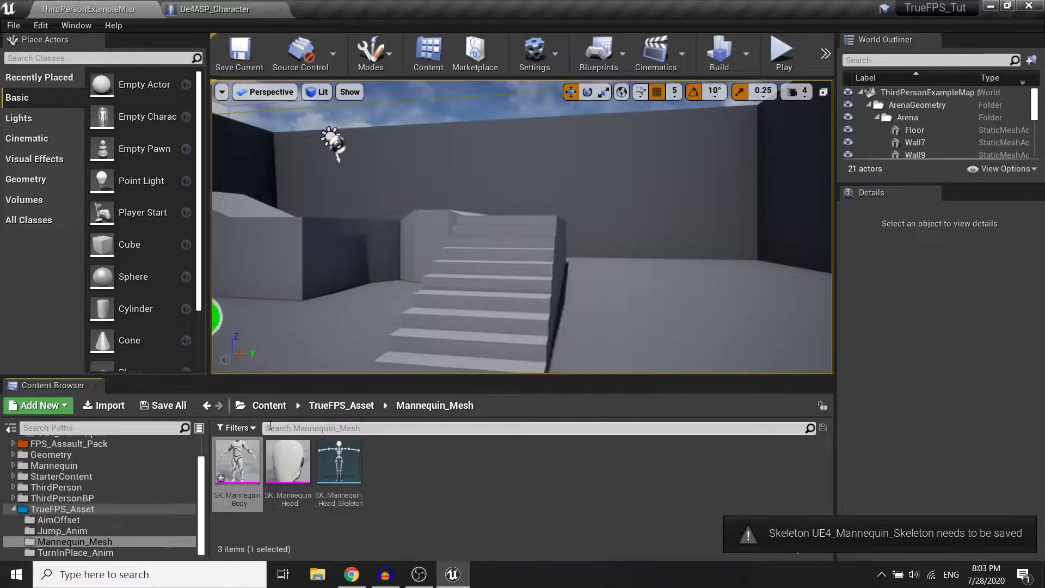
Locate the Ue4ASP_Character blueprint in the AnimStarterPack folder and bring up its editor.
{"action": "left_click", "coordinate": [269, 405]}
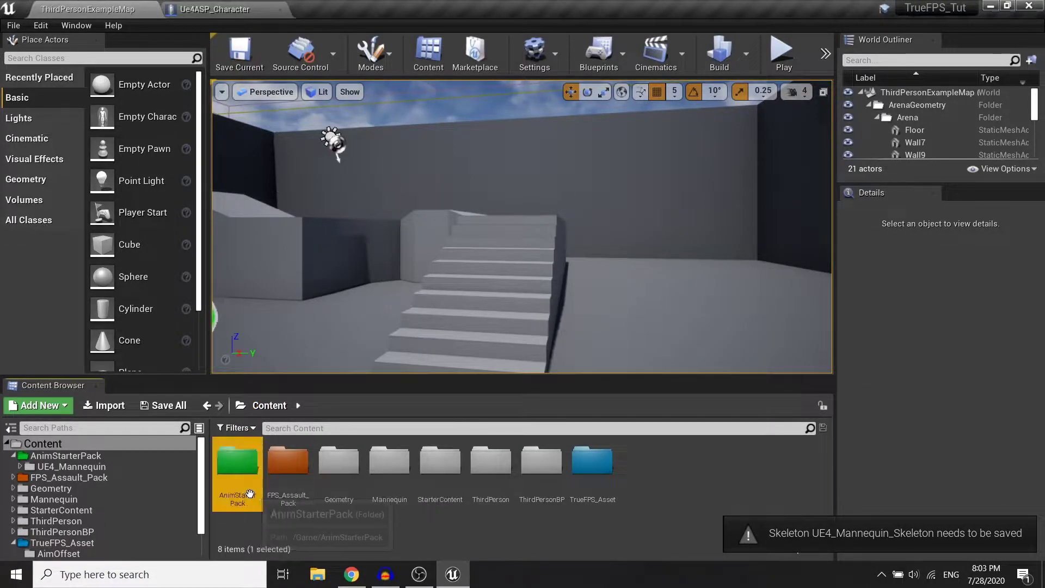
{"action": "double_click", "coordinate": [239, 463]}
{"action": "scroll", "coordinate": [250, 493], "scroll_direction": "down", "scroll_amount": 5}
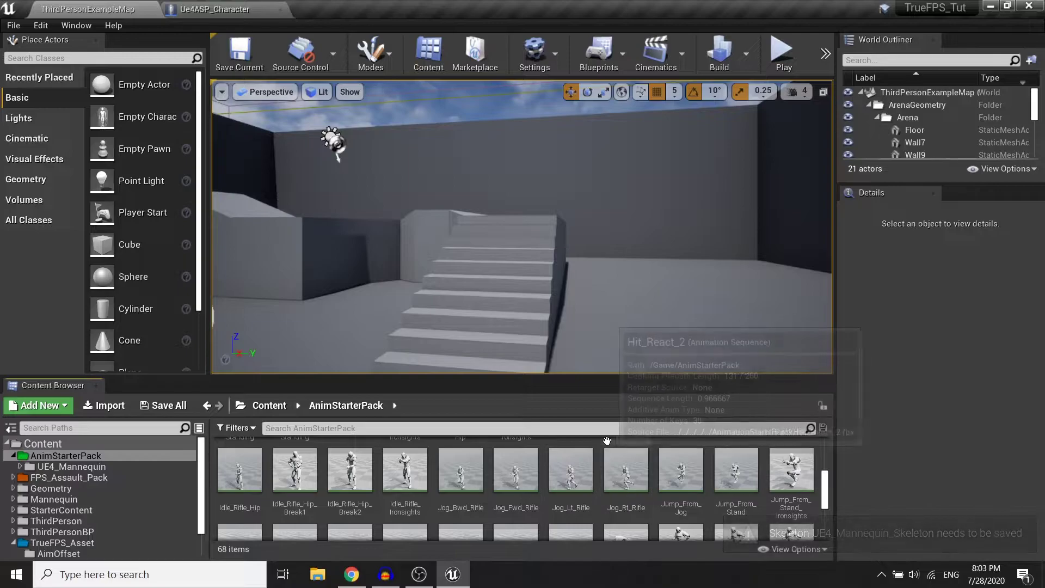
{"action": "scroll", "coordinate": [629, 460], "scroll_direction": "down", "scroll_amount": 5}
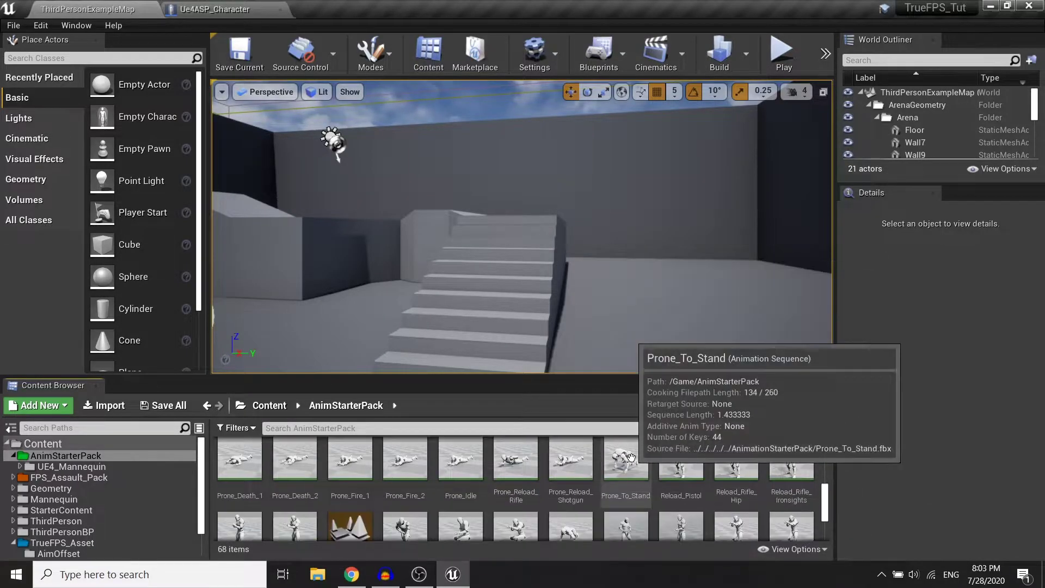
{"action": "left_click", "coordinate": [627, 490]}
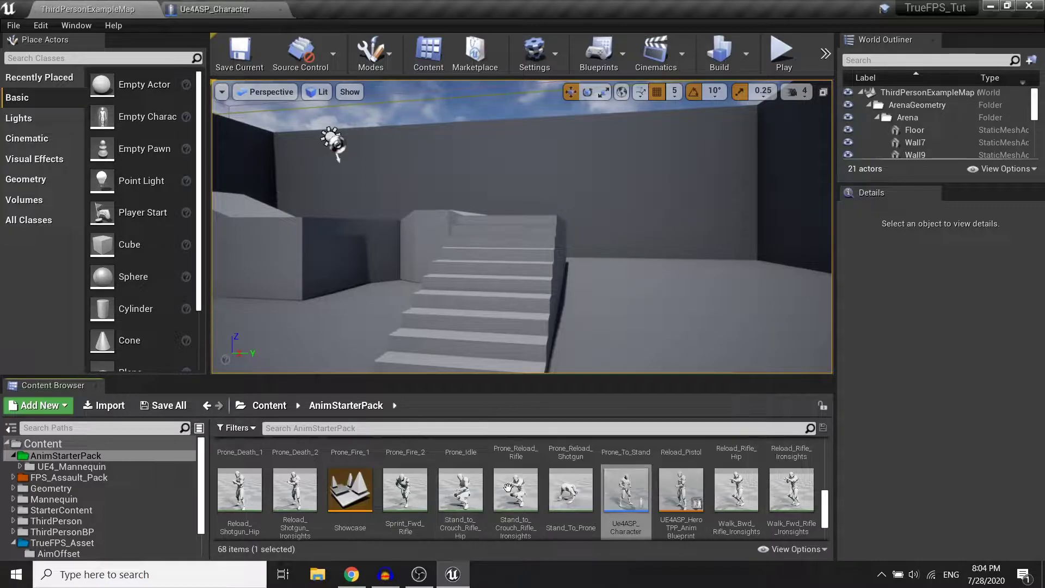
{"action": "left_click", "coordinate": [236, 4]}
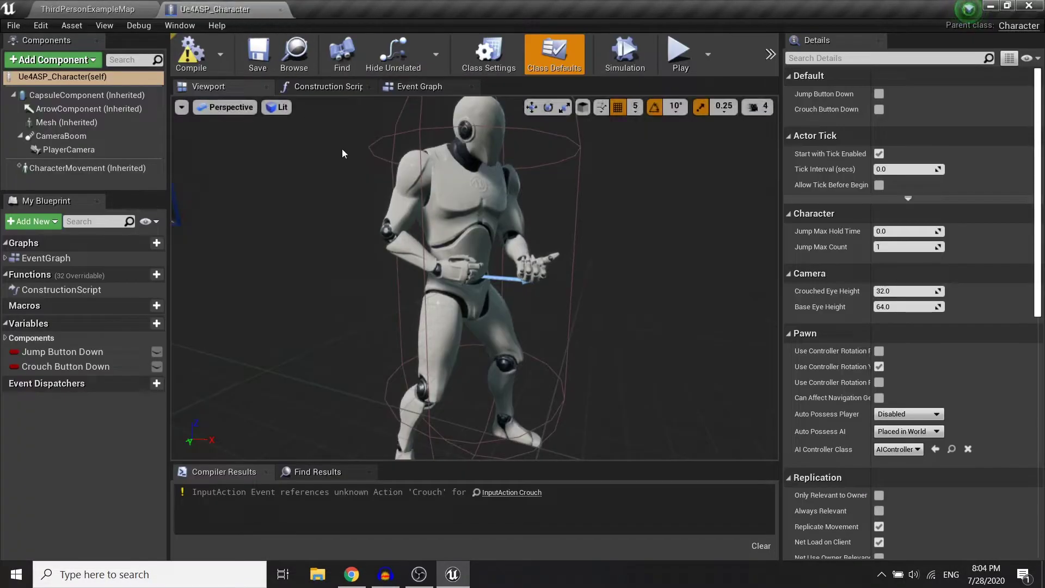
Delete the CameraBoom component from the character and parent PlayerCamera to Mesh.
{"action": "left_click", "coordinate": [109, 136]}
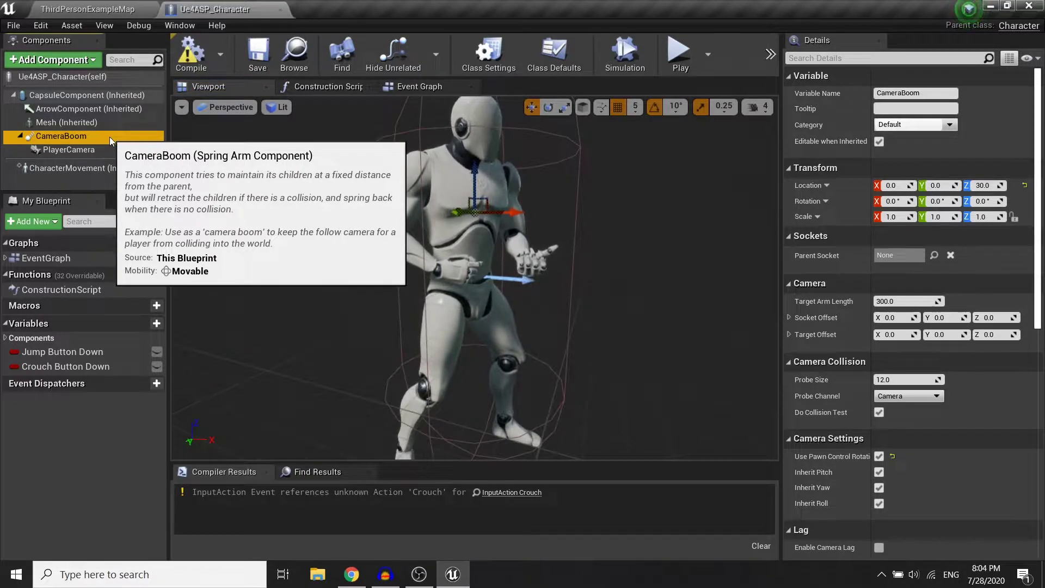
{"action": "key", "text": "Delete"}
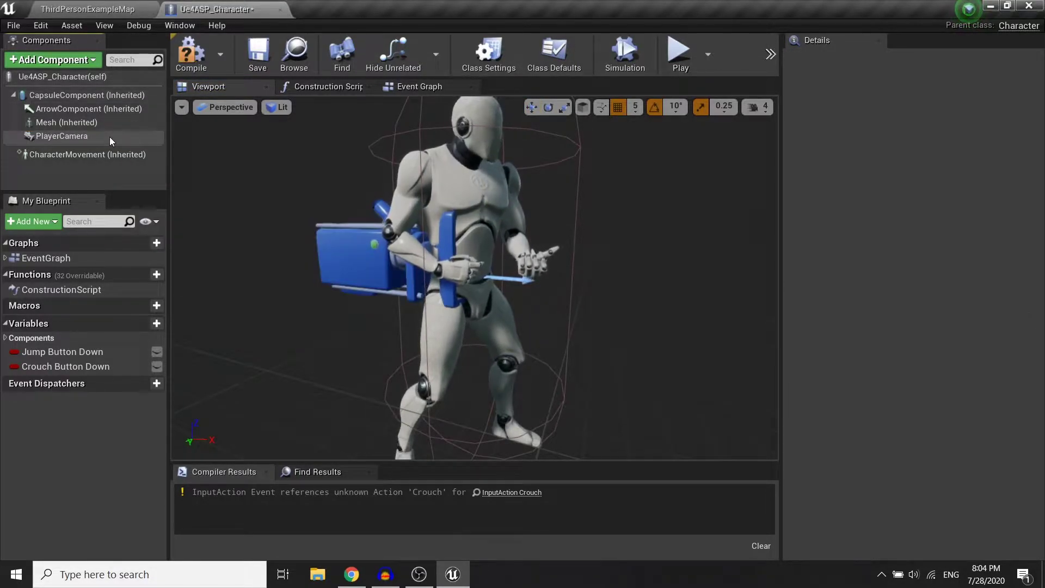
{"action": "left_click", "coordinate": [110, 136]}
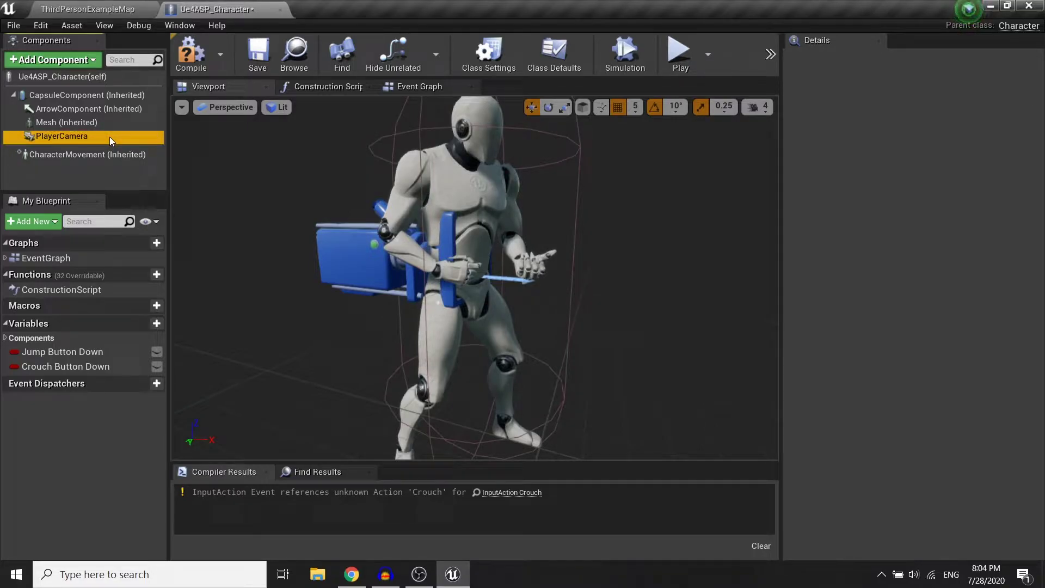
{"action": "left_click_drag", "start_coordinate": [109, 137], "coordinate": [105, 127]}
Add a Skeletal Mesh component named CharacterHead as a child of Mesh.
{"action": "left_click", "coordinate": [105, 126]}
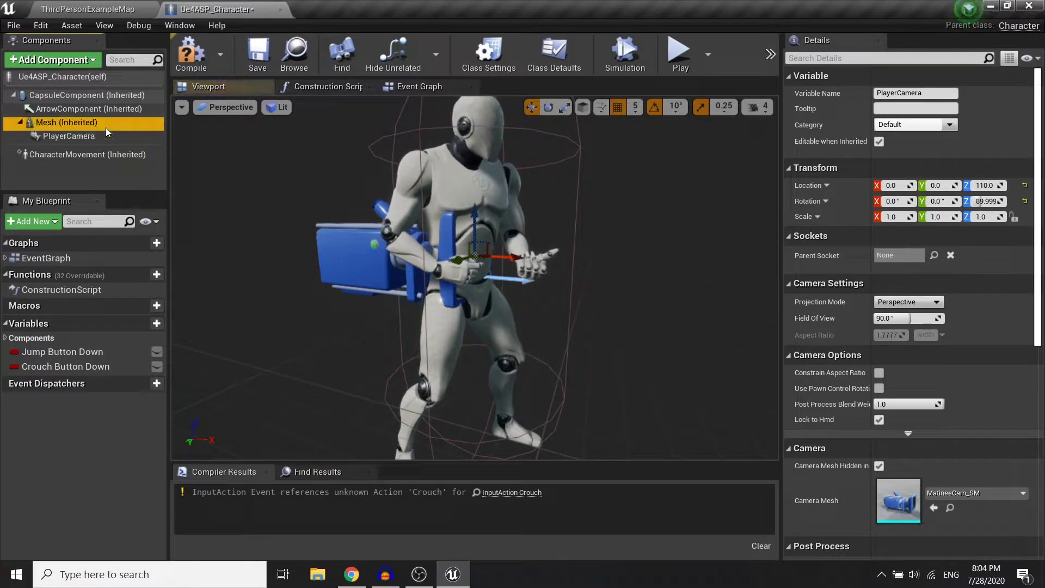
{"action": "left_click", "coordinate": [88, 61]}
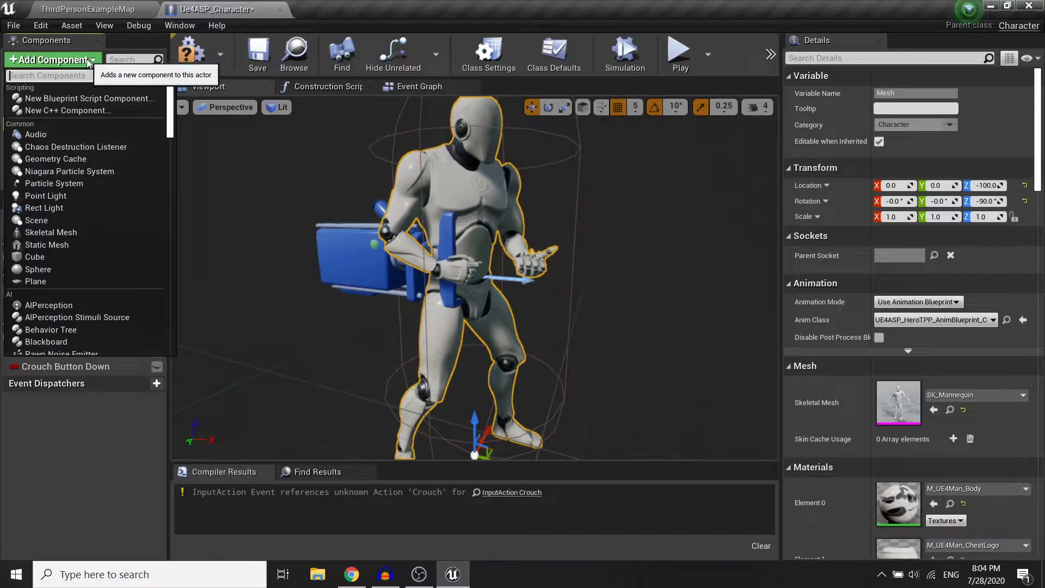
{"action": "type", "text": "skel"}
{"action": "key", "text": "Return"}
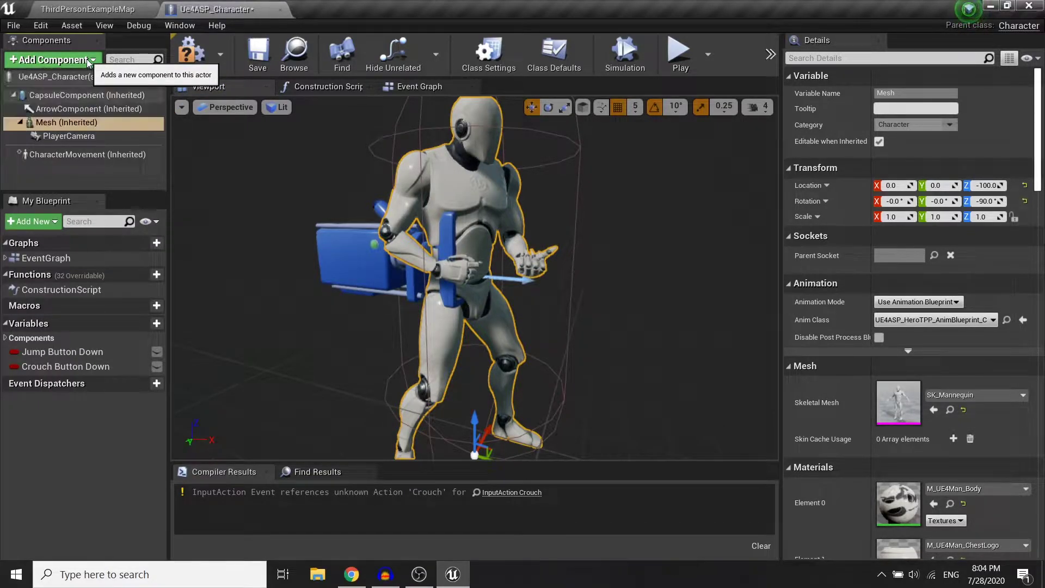
{"action": "type", "text": "C"}
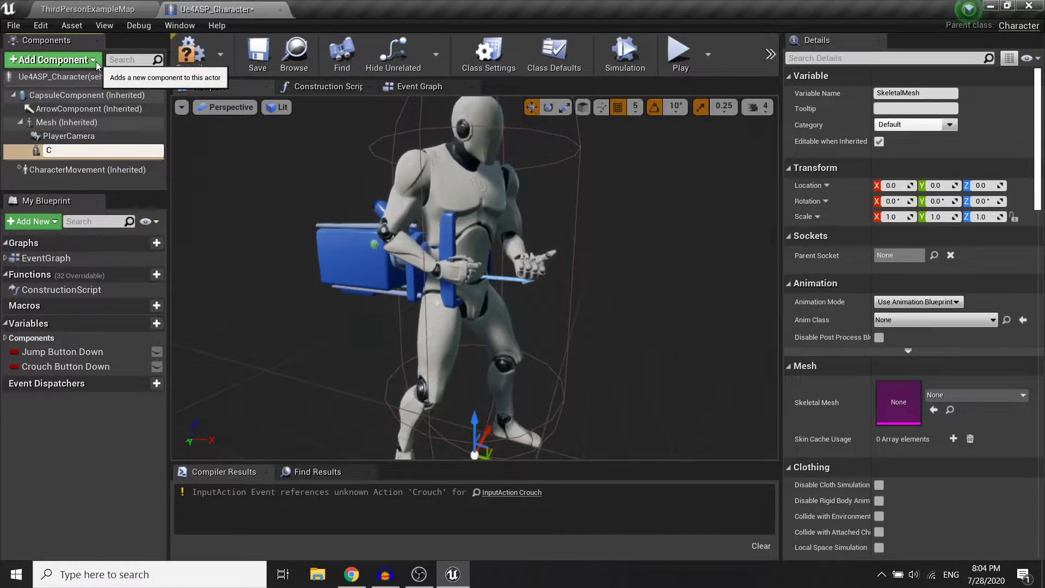
{"action": "type", "text": "haracterHead"}
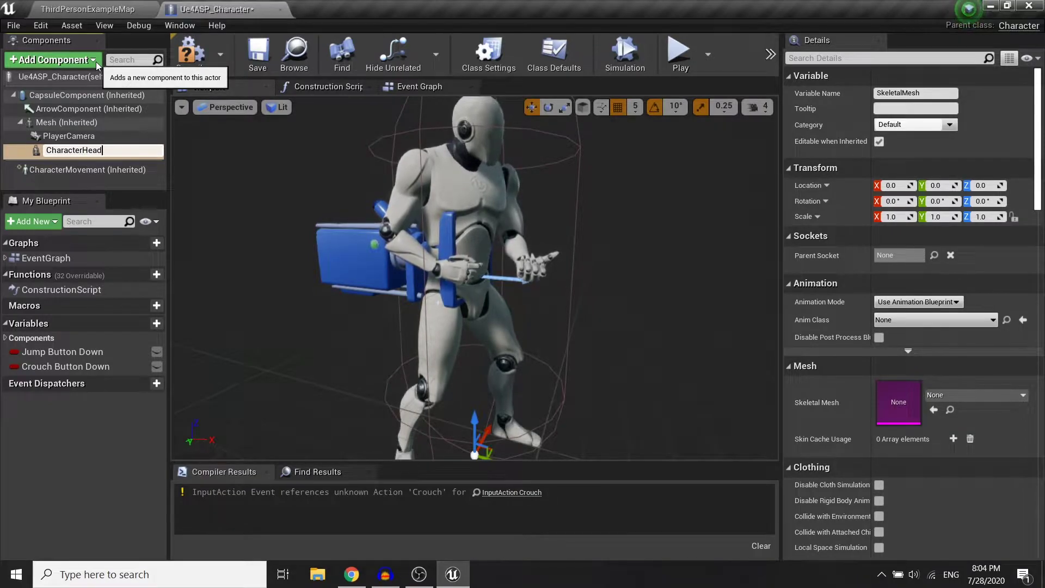
{"action": "key", "text": "Return"}
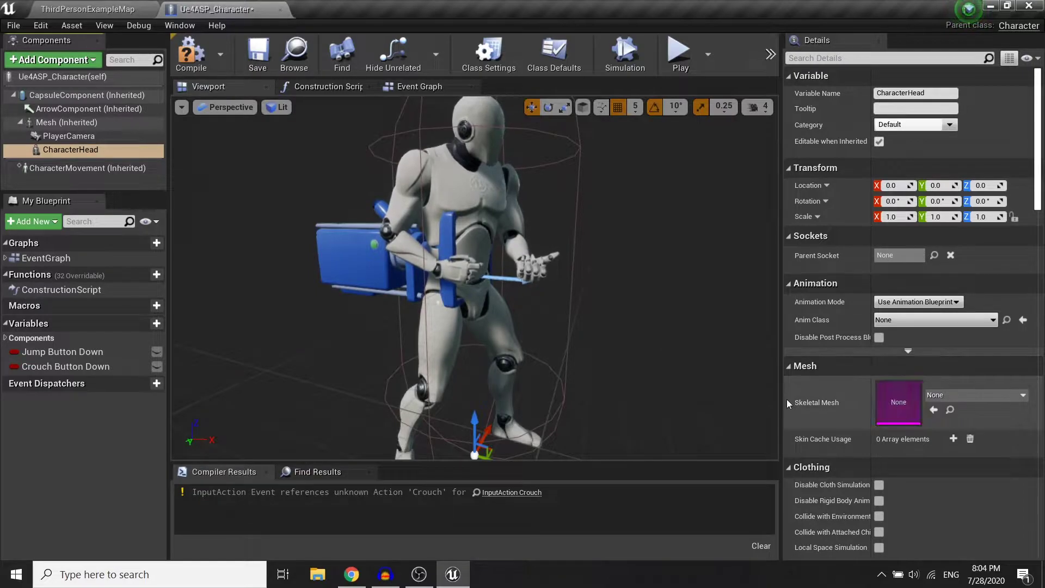
Assign SK_Mannequin_Head as the CharacterHead's skeletal mesh and set its parent socket to head.
{"action": "left_click", "coordinate": [974, 395]}
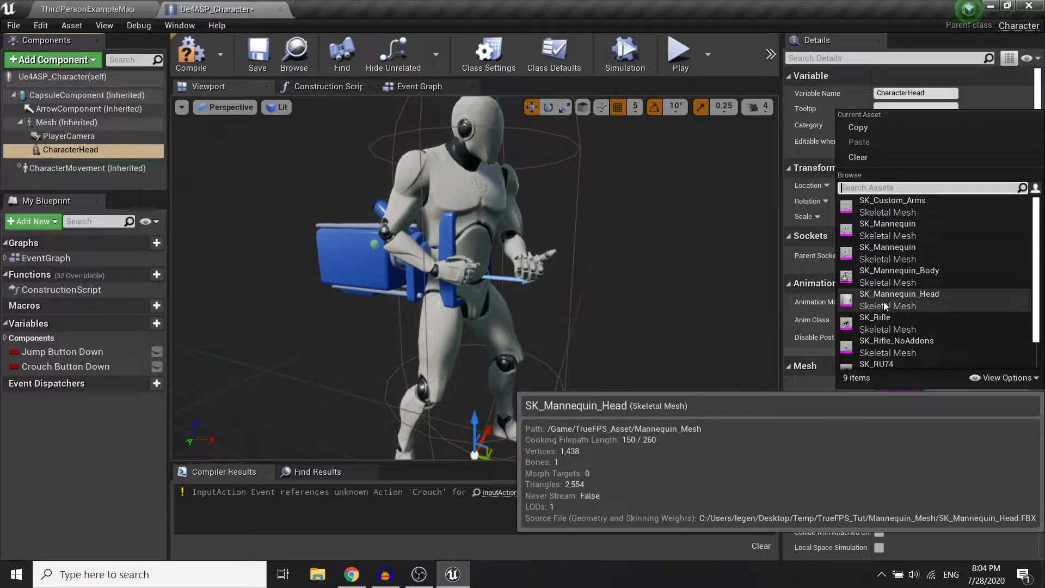
{"action": "left_click", "coordinate": [917, 301]}
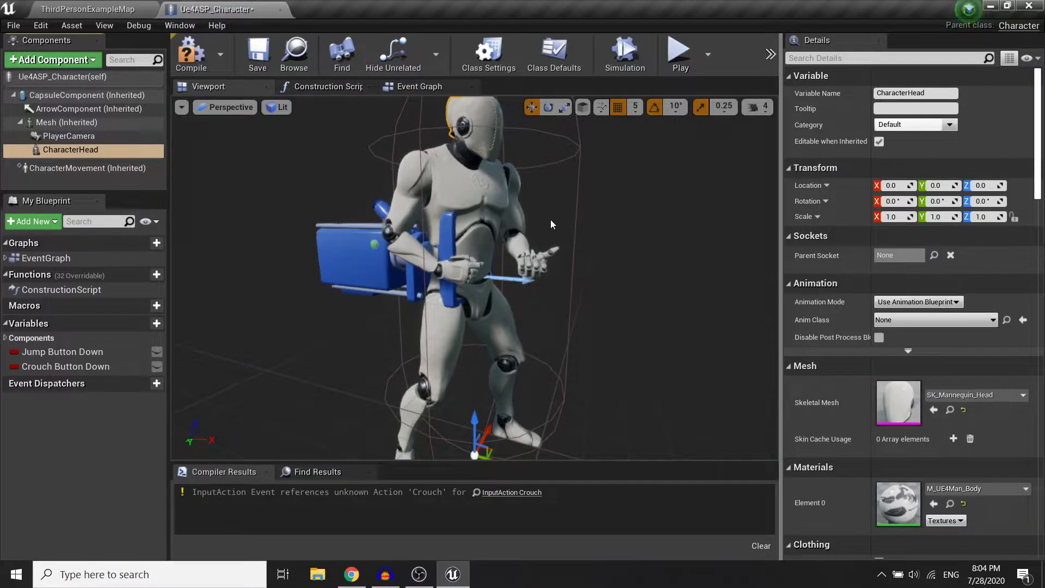
{"action": "left_click", "coordinate": [934, 257]}
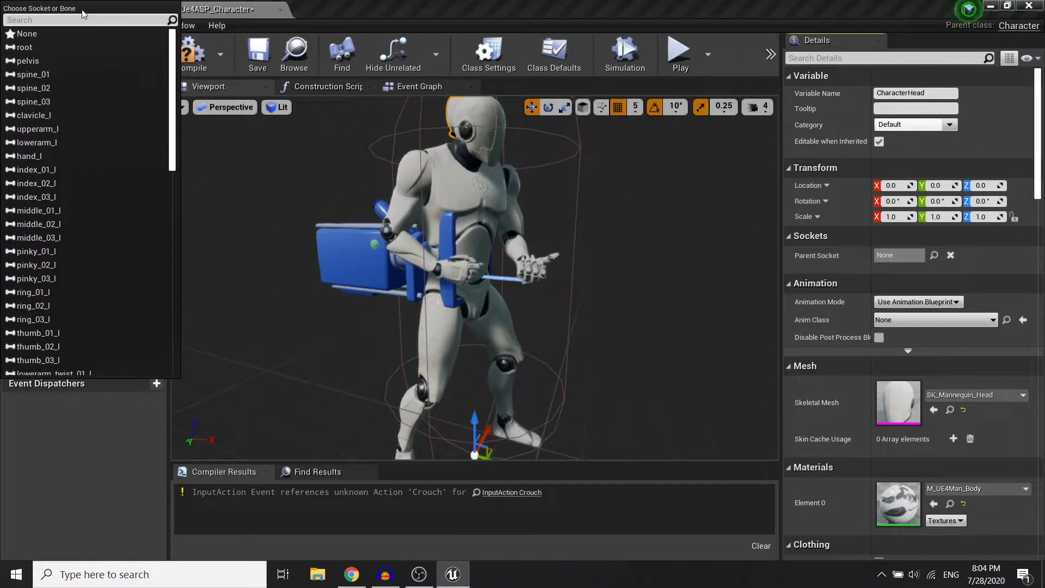
{"action": "type", "text": "head"}
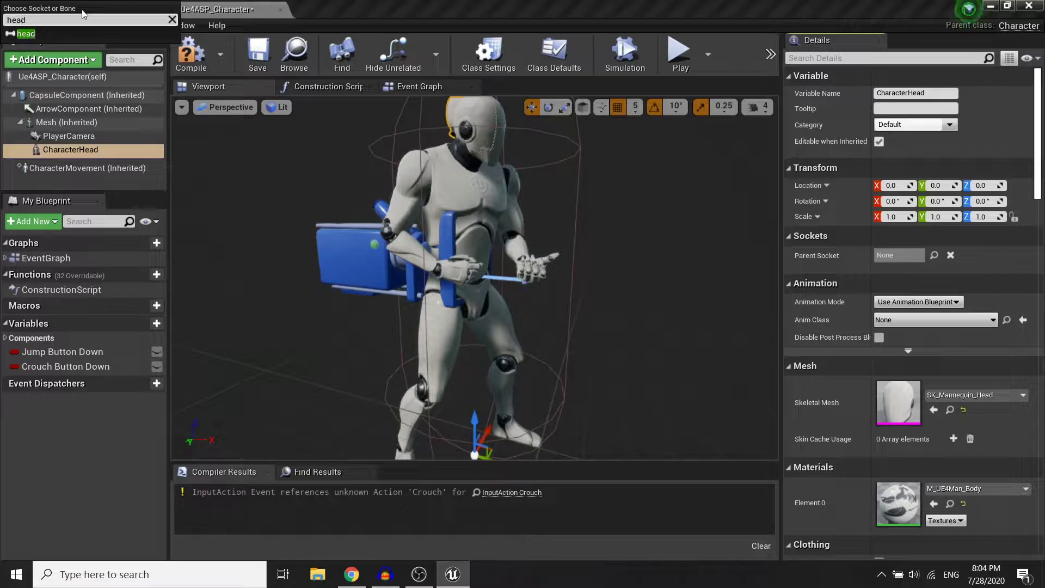
{"action": "left_click", "coordinate": [84, 36]}
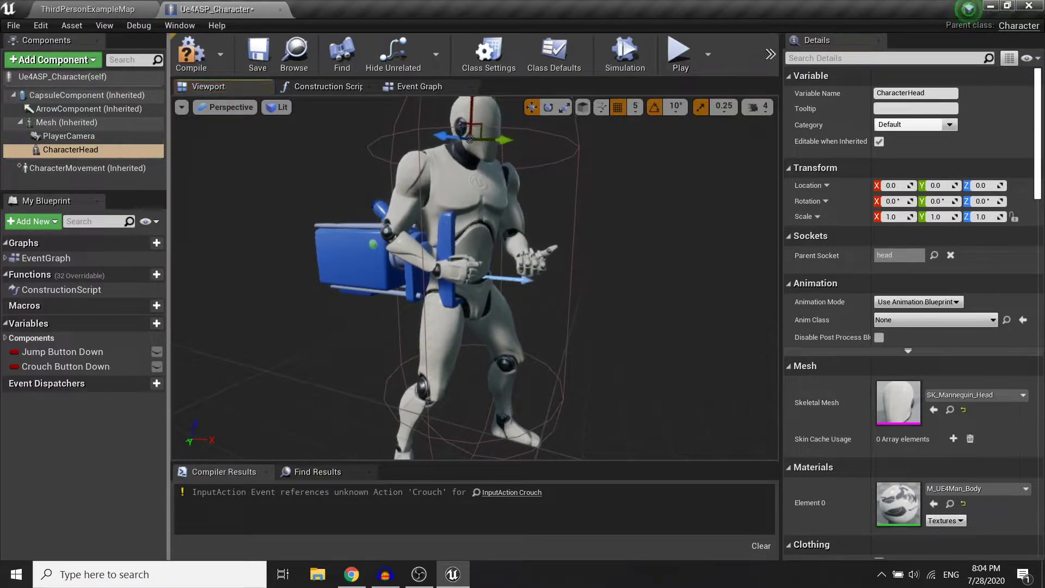
Align CharacterHead with the body by moving it to Z -165 and rotating it to Y -90°, and compile the blueprint.
{"action": "right_click_drag", "start_coordinate": [474, 278], "coordinate": [316, 299]}
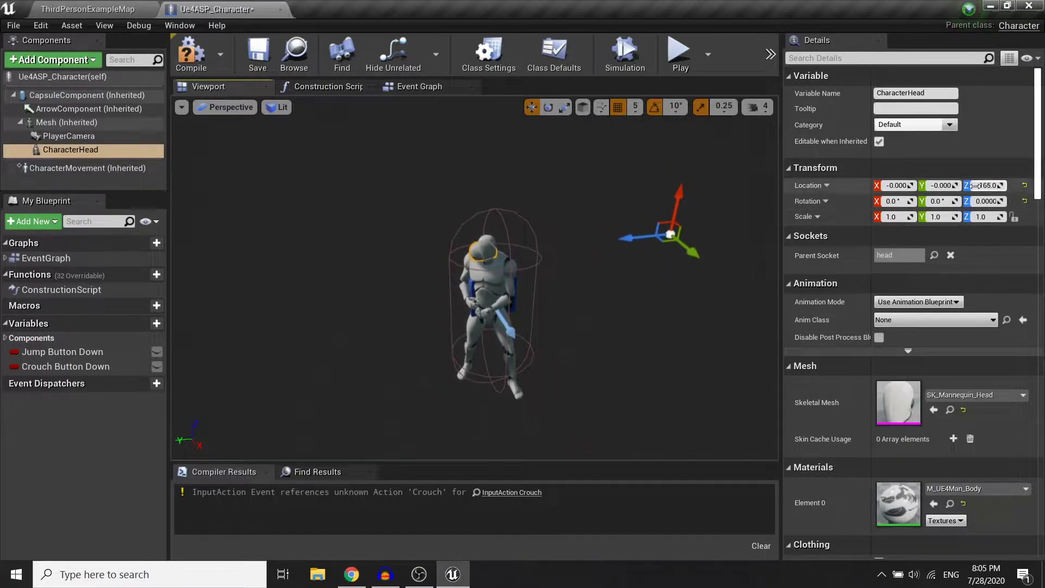
{"action": "left_click", "coordinate": [975, 185]}
{"action": "left_click_drag", "start_coordinate": [559, 242], "coordinate": [639, 238]}
{"action": "left_click", "coordinate": [549, 108]}
{"action": "right_click_drag", "start_coordinate": [641, 211], "coordinate": [643, 199]}
{"action": "mouse_move", "coordinate": [641, 211]}
{"action": "left_mouse_down"}
{"action": "mouse_move", "coordinate": [621, 229]}
{"action": "mouse_move", "coordinate": [642, 212]}
{"action": "left_mouse_up"}
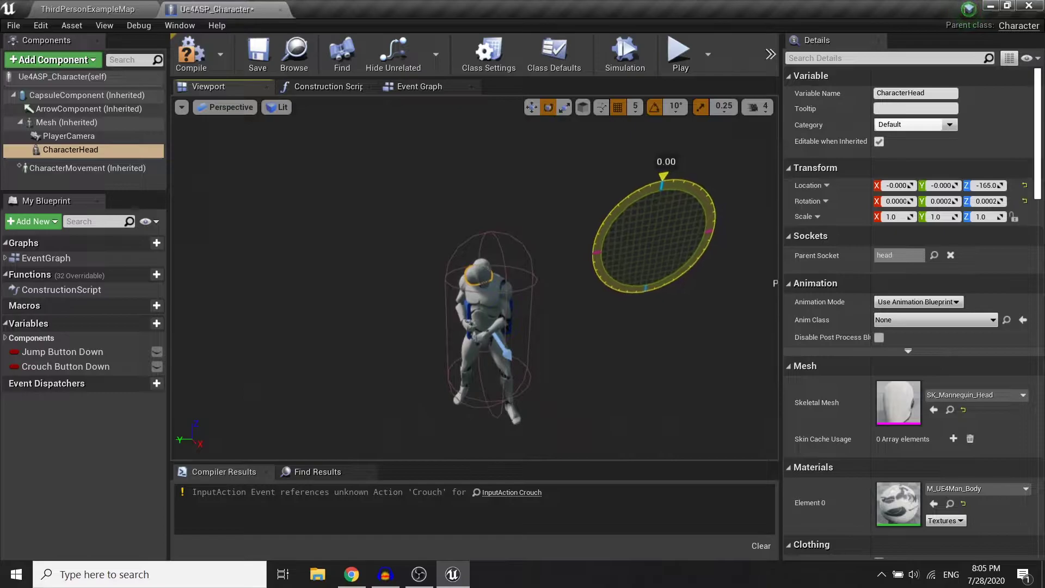
{"action": "left_click", "coordinate": [191, 55]}
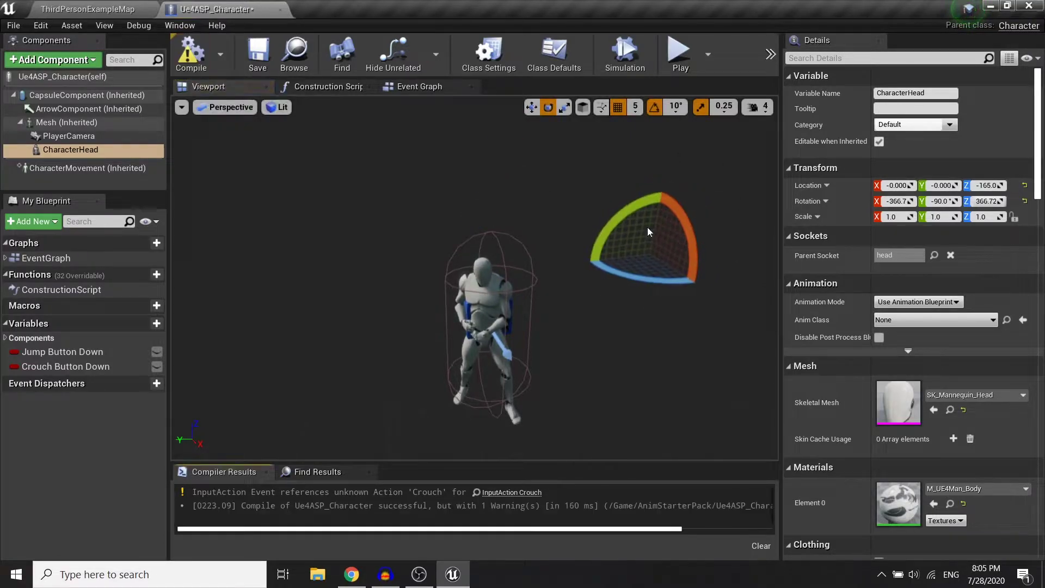
Move CharacterHead onto the body's neck, to about X -165, Y 5, Z 0.
{"action": "key", "text": "w"}
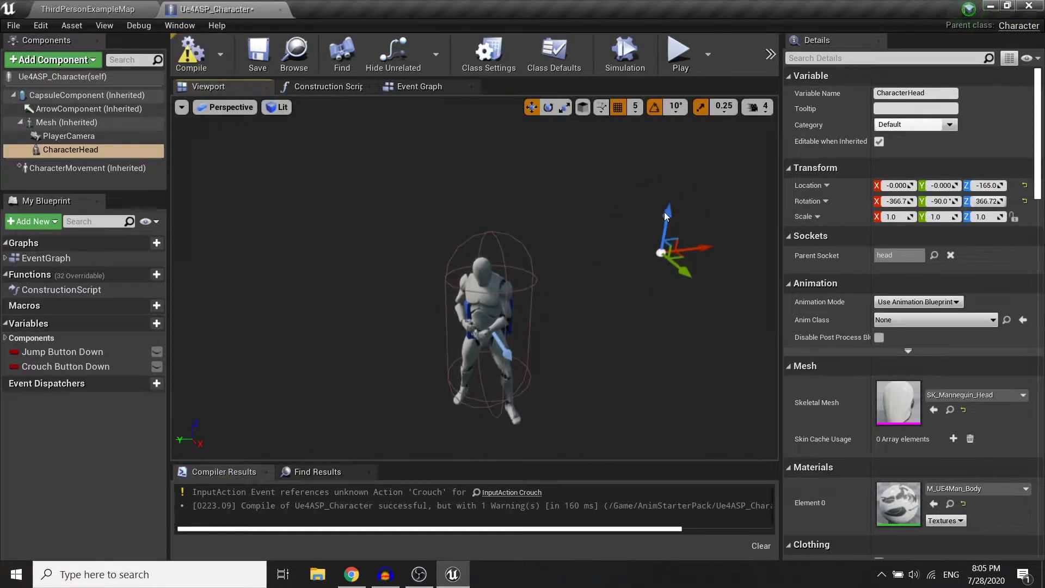
{"action": "left_click_drag", "start_coordinate": [632, 198], "coordinate": [633, 195]}
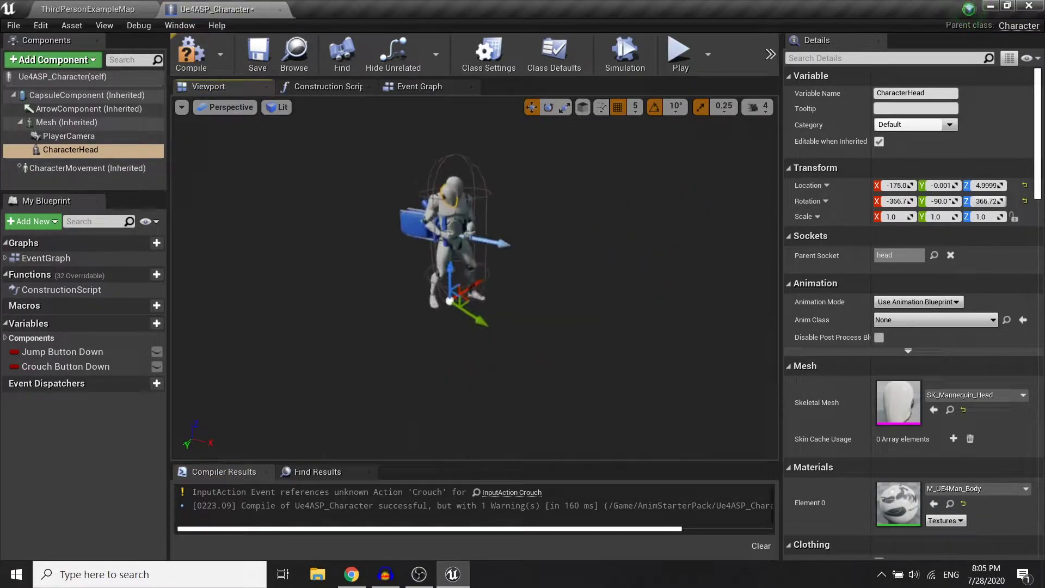
{"action": "right_click_drag", "start_coordinate": [468, 305], "coordinate": [435, 381]}
{"action": "left_click_drag", "start_coordinate": [435, 387], "coordinate": [433, 357]}
{"action": "right_click_drag", "start_coordinate": [433, 357], "coordinate": [523, 382]}
{"action": "left_click_drag", "start_coordinate": [510, 411], "coordinate": [514, 416]}
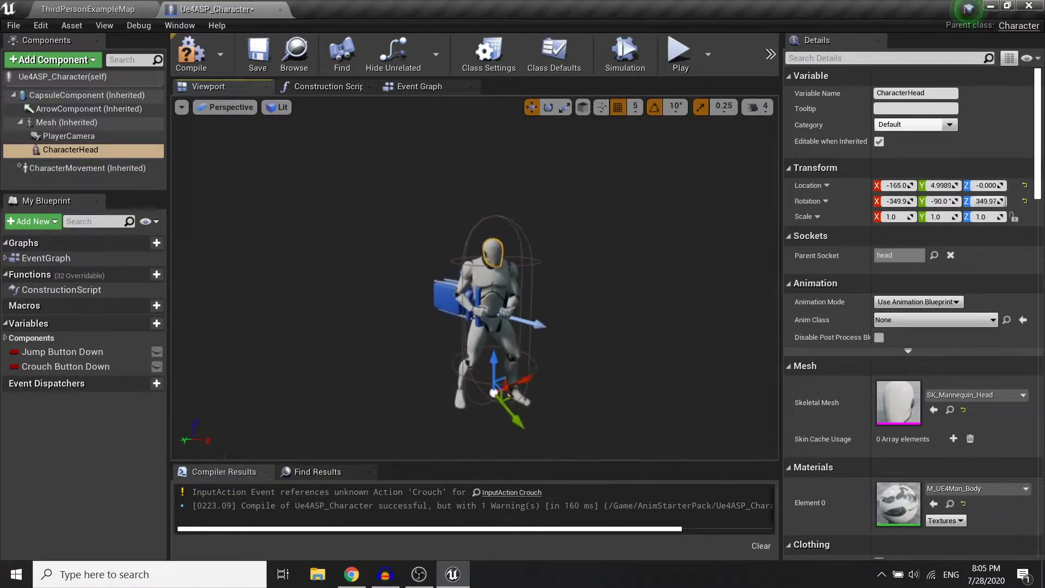
{"action": "right_click_drag", "start_coordinate": [513, 416], "coordinate": [523, 403]}
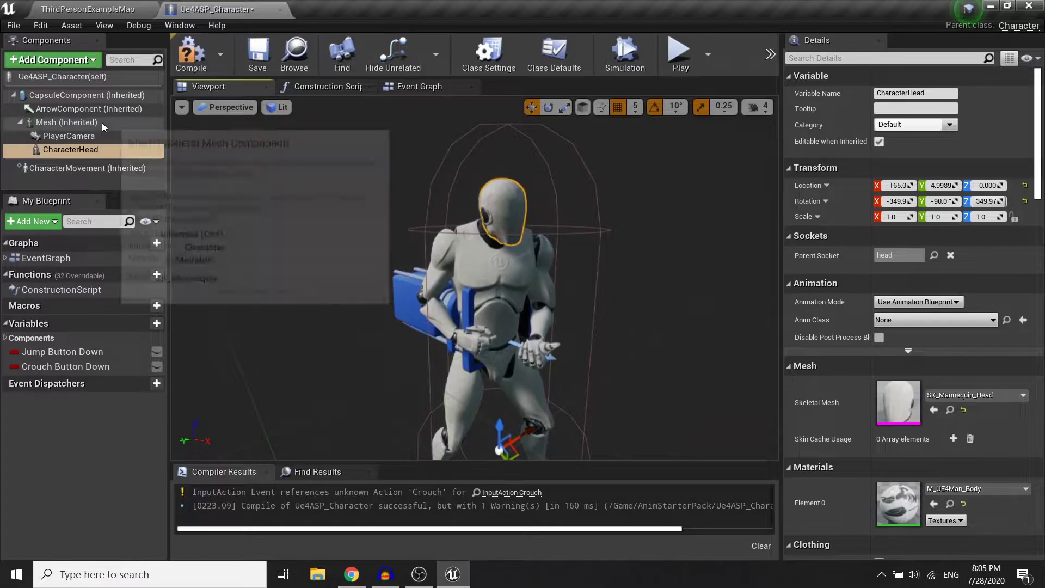
Assign SK_Mannequin_Body as the skeletal mesh of the inherited Mesh component and compile the blueprint.
{"action": "left_click", "coordinate": [67, 122]}
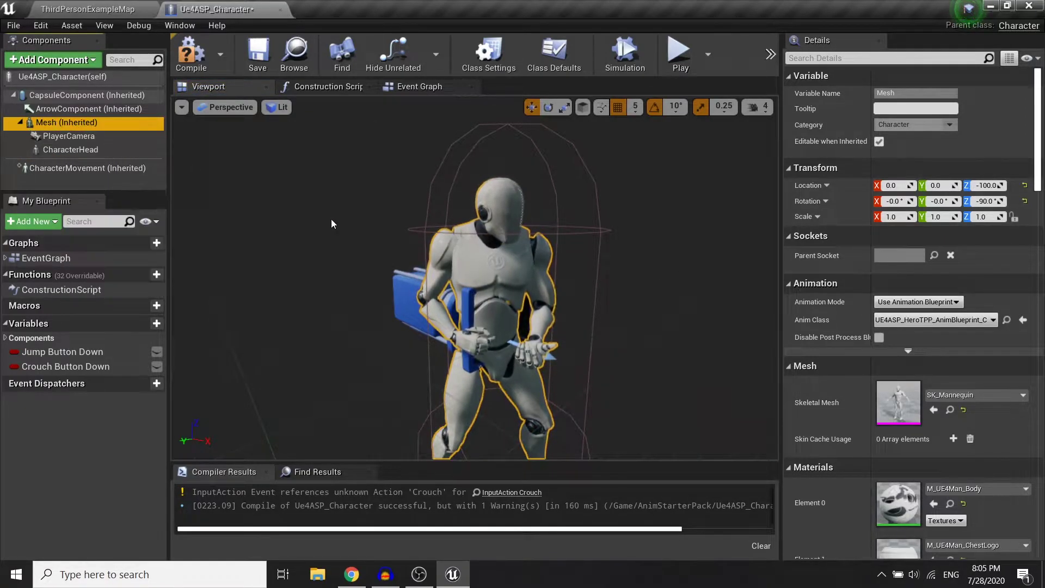
{"action": "left_click", "coordinate": [1013, 396]}
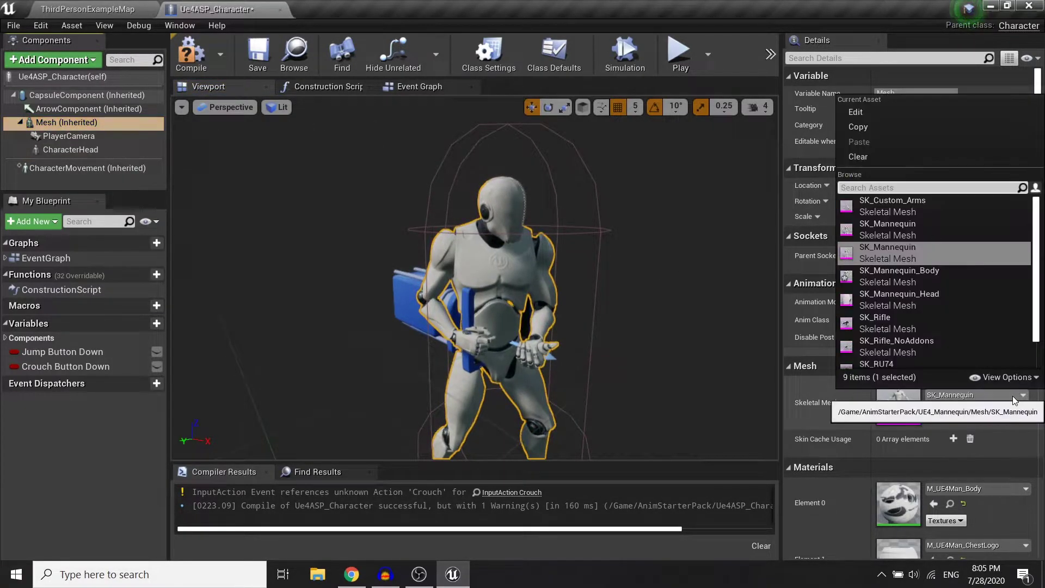
{"action": "left_click", "coordinate": [949, 280]}
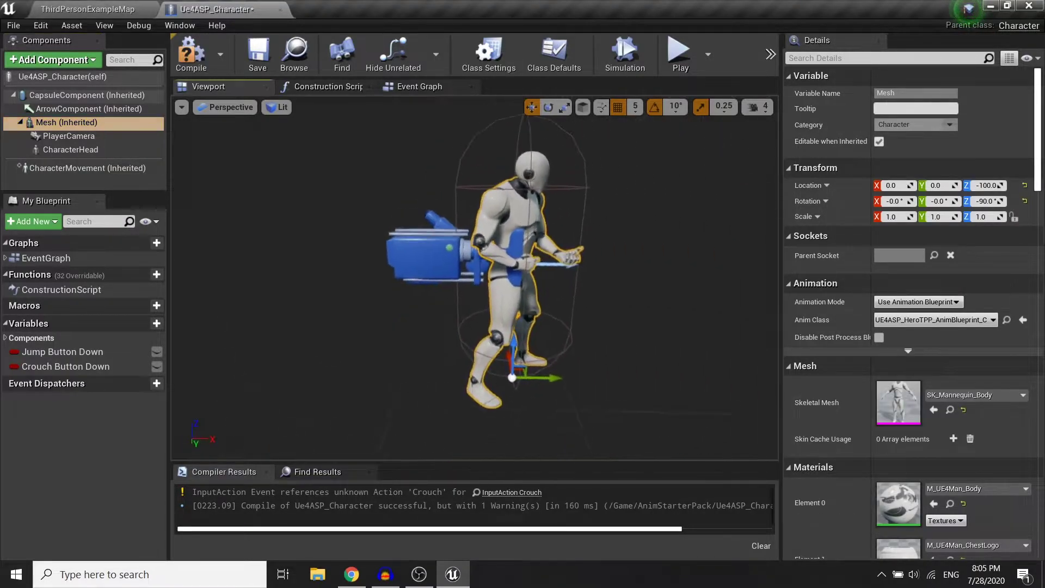
{"action": "scroll", "coordinate": [561, 299], "scroll_direction": "down", "scroll_amount": 5}
{"action": "left_click_drag", "start_coordinate": [560, 299], "coordinate": [462, 298], "text": "alt"}
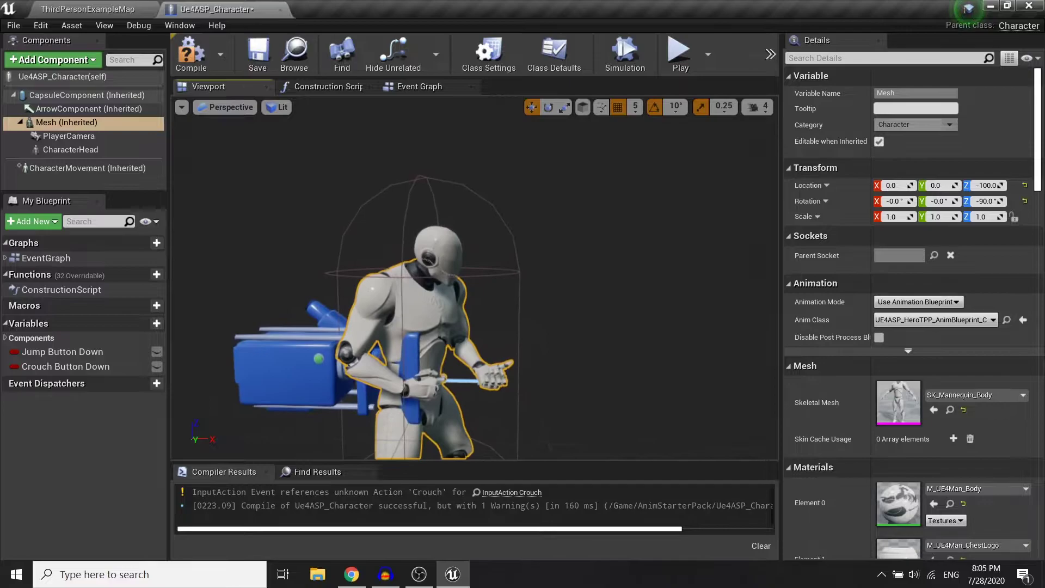
{"action": "scroll", "coordinate": [463, 299], "scroll_direction": "up", "scroll_amount": 5}
{"action": "left_click", "coordinate": [191, 54]}
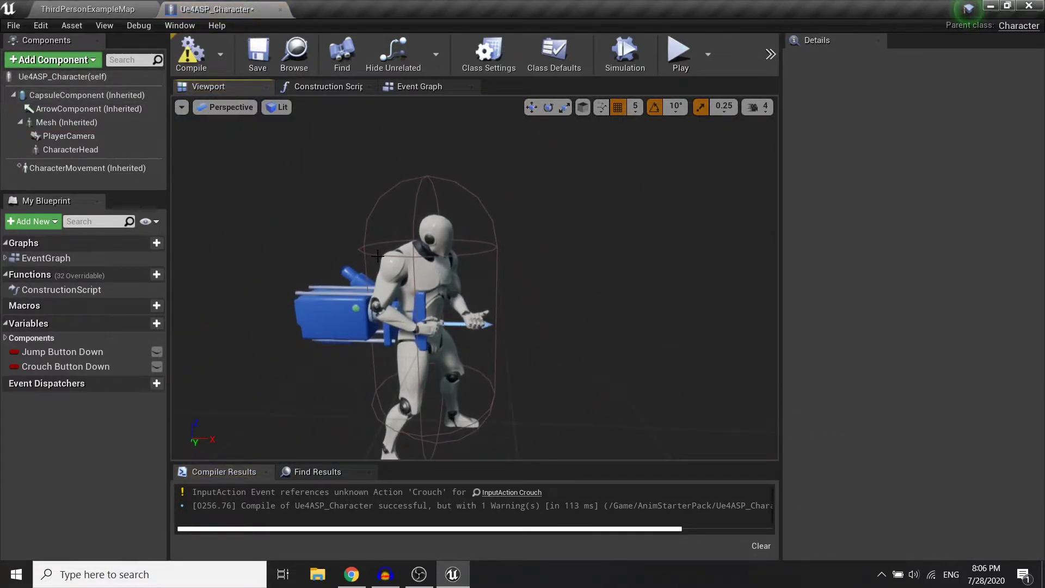
Move PlayerCamera up to the character's head, to about Y 5, Z 165, and check it against CharacterHead.
{"action": "left_click", "coordinate": [338, 306]}
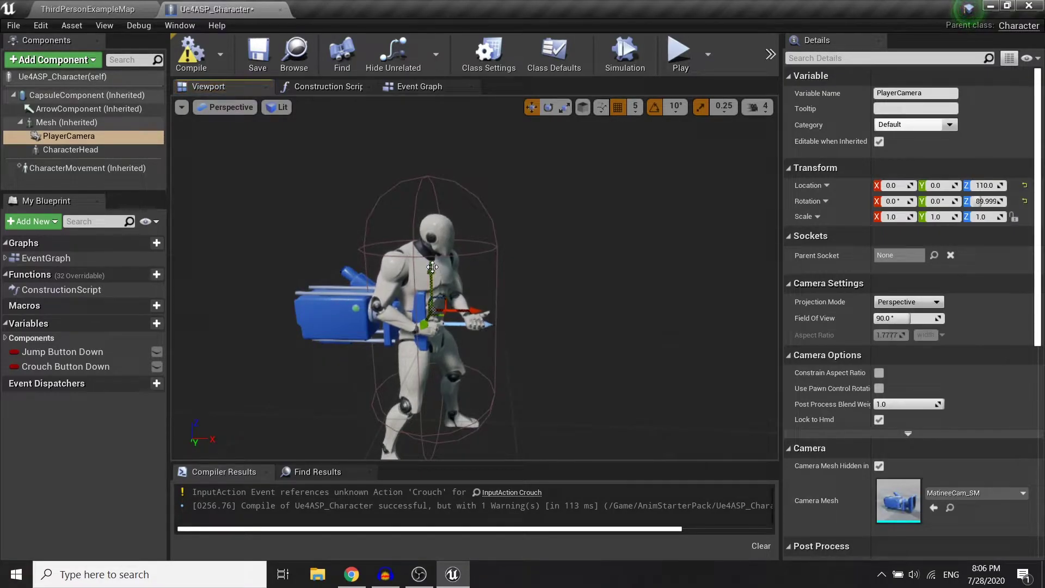
{"action": "key", "text": "w"}
{"action": "mouse_move", "coordinate": [518, 196]}
{"action": "right_mouse_down"}
{"action": "mouse_move", "coordinate": [512, 187]}
{"action": "mouse_move", "coordinate": [484, 200]}
{"action": "mouse_move", "coordinate": [506, 210]}
{"action": "mouse_move", "coordinate": [523, 202]}
{"action": "right_mouse_up"}
{"action": "key", "text": "s"}
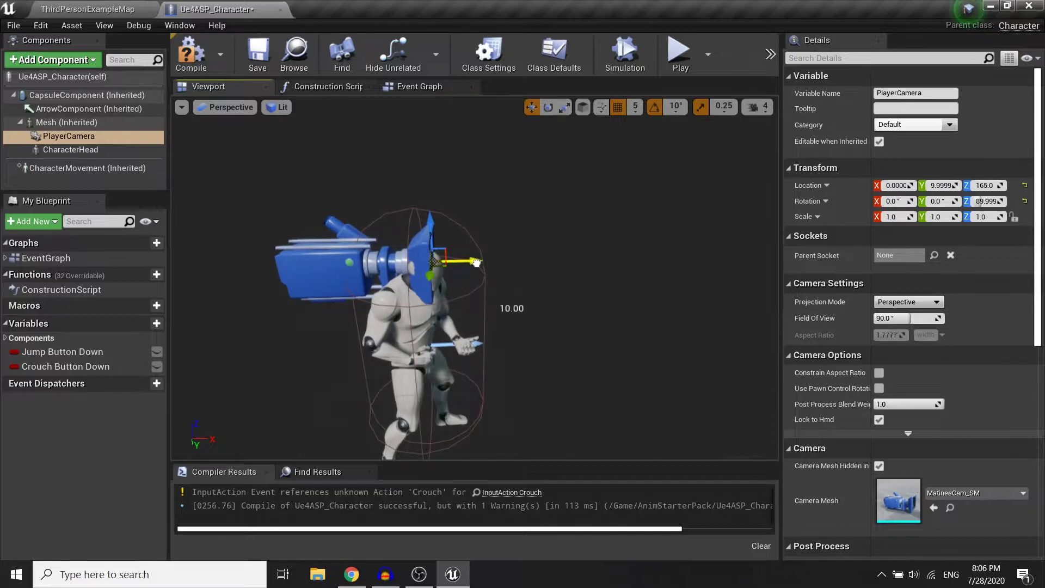
{"action": "left_click", "coordinate": [426, 261]}
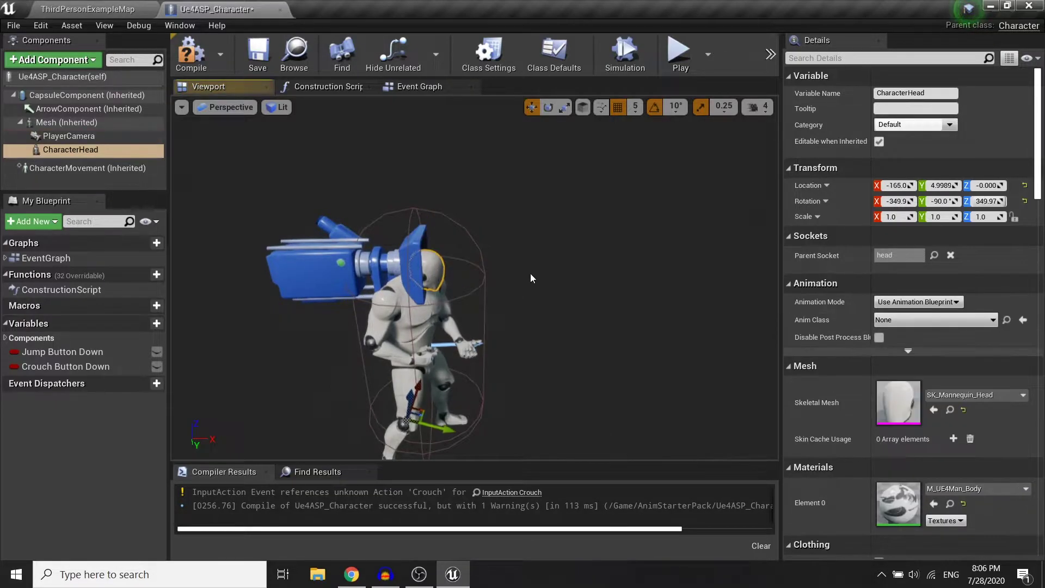
{"action": "scroll", "coordinate": [445, 279], "scroll_direction": "up", "scroll_amount": 6}
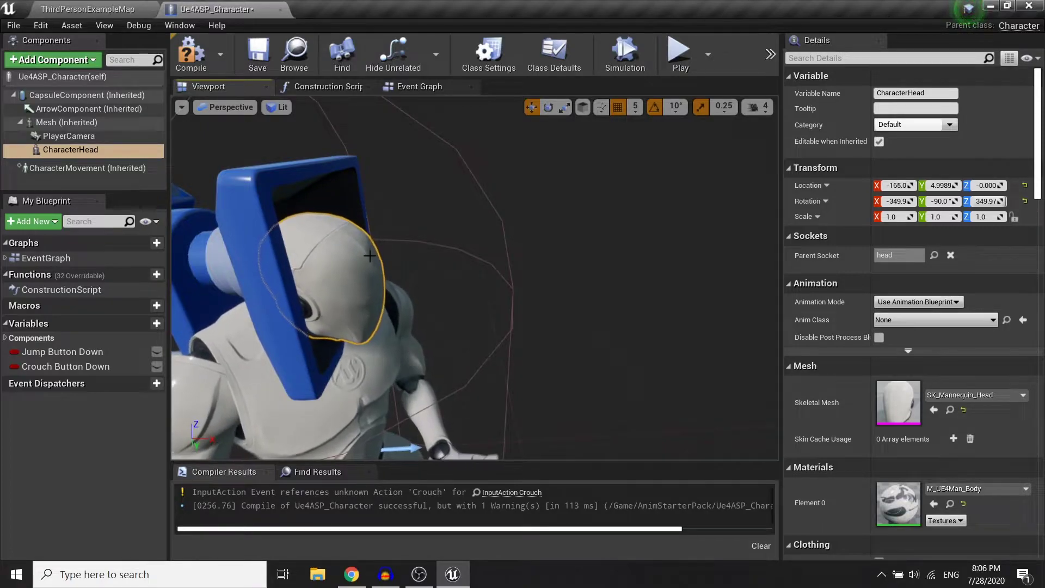
{"action": "right_click_drag", "start_coordinate": [369, 256], "coordinate": [342, 256]}
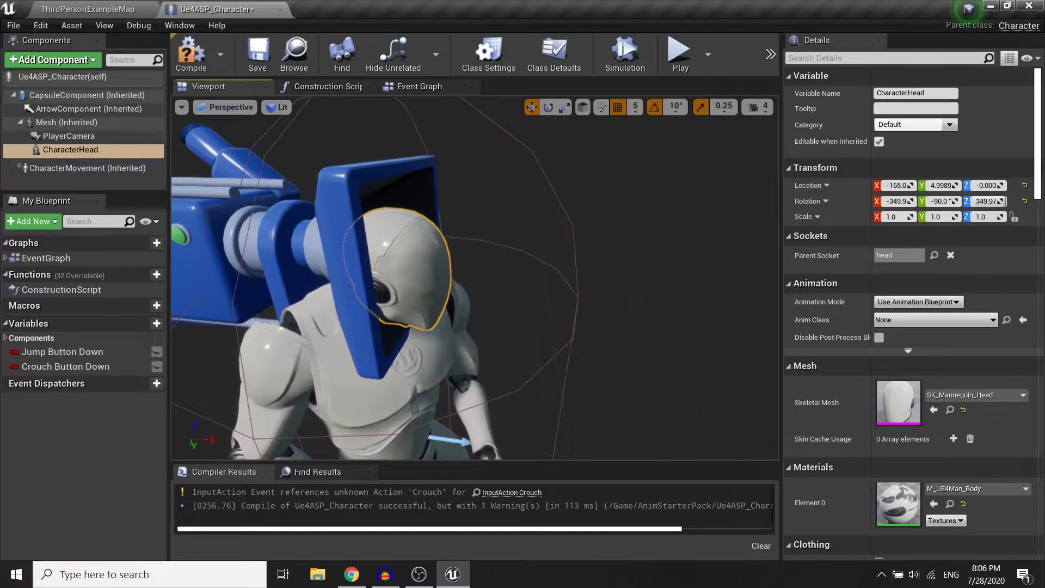
{"action": "mouse_move", "coordinate": [370, 256]}
{"action": "right_mouse_down"}
{"action": "mouse_move", "coordinate": [348, 255]}
{"action": "mouse_move", "coordinate": [358, 255]}
{"action": "right_mouse_up"}
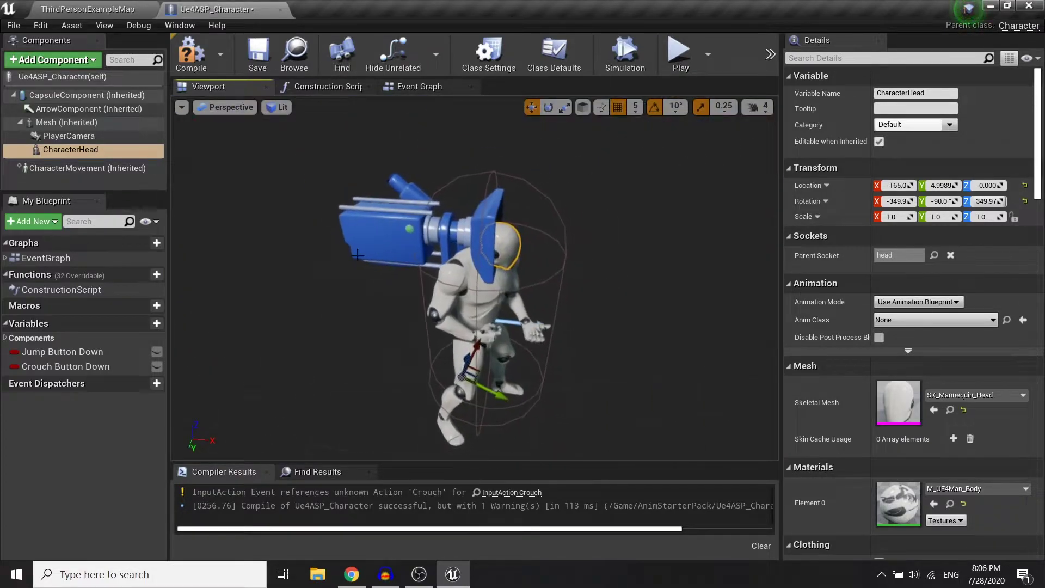
Set PlayerCamera's parent socket to the head bone.
{"action": "left_click", "coordinate": [380, 228]}
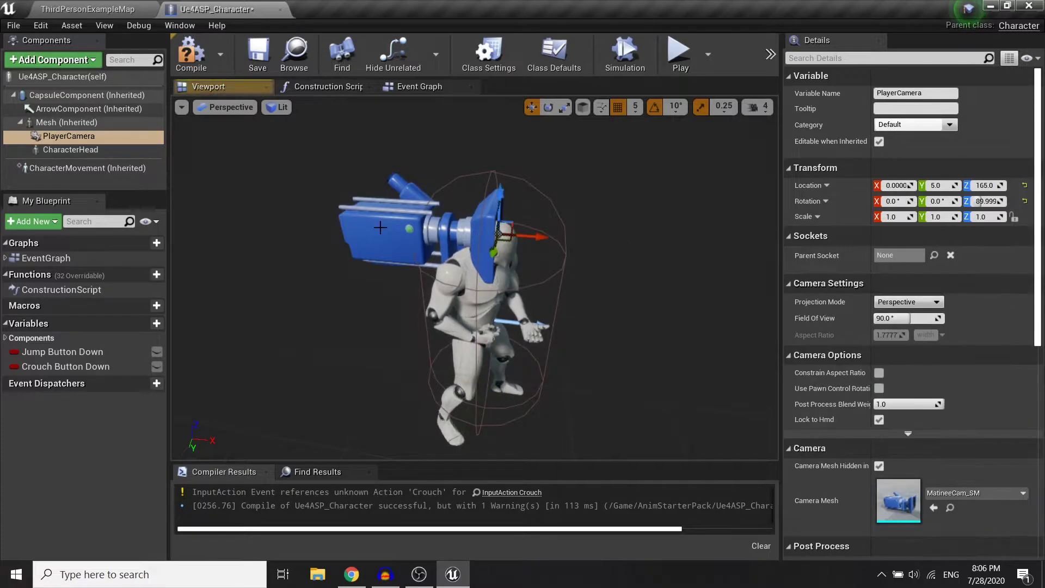
{"action": "left_click", "coordinate": [934, 255]}
{"action": "type", "text": "head"}
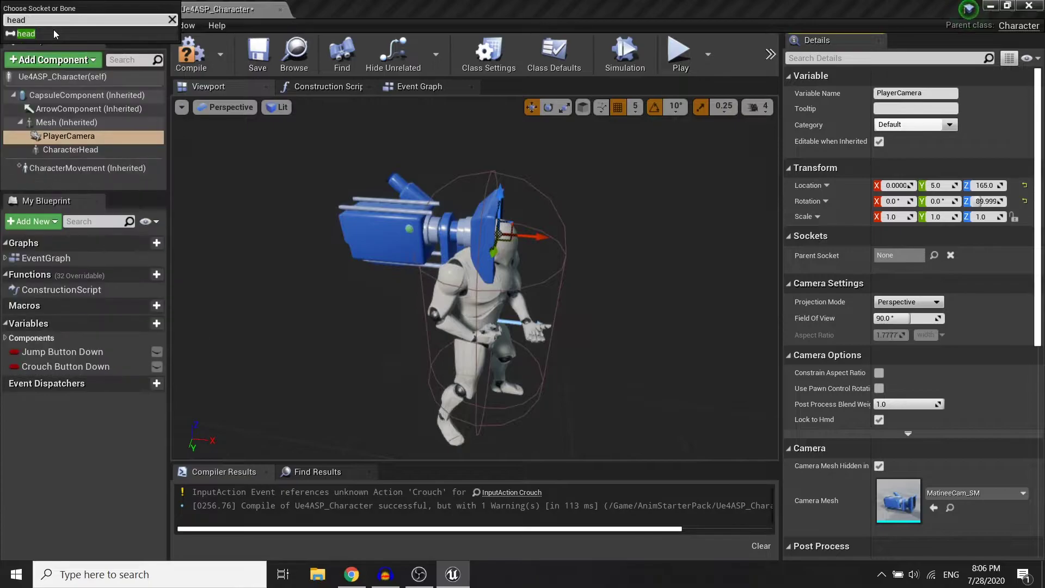
{"action": "left_click", "coordinate": [54, 34]}
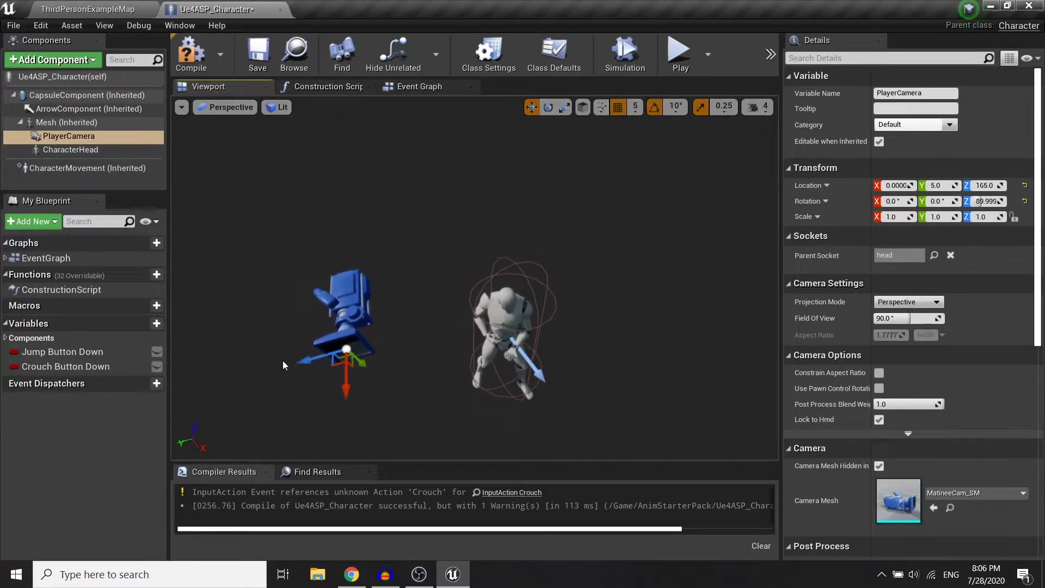
Rotate PlayerCamera to about X -90° and move it back onto the head at about X 0, Y 5, Z 0.
{"action": "left_click", "coordinate": [548, 108]}
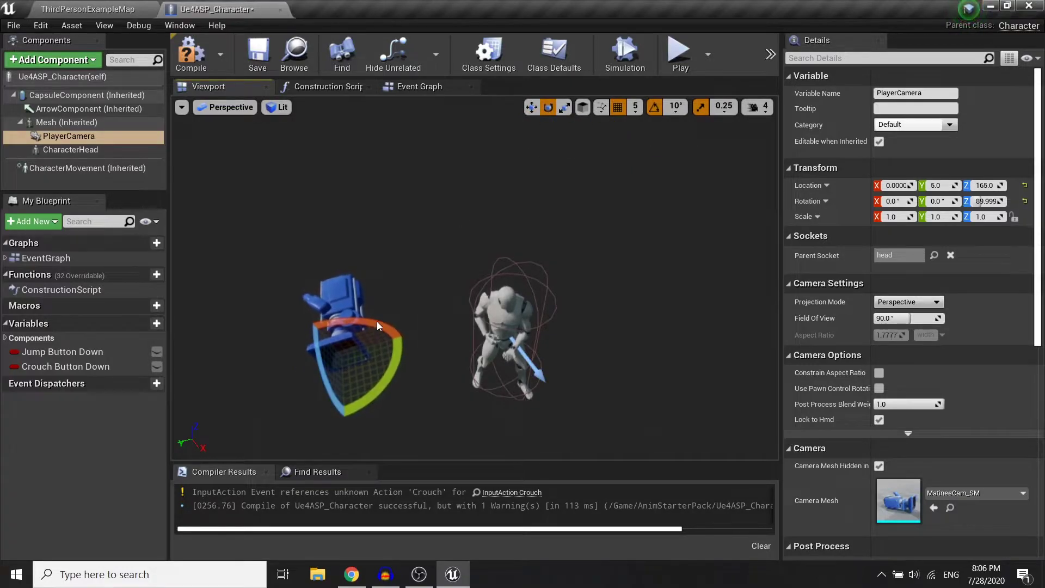
{"action": "right_click_drag", "start_coordinate": [377, 327], "coordinate": [376, 316]}
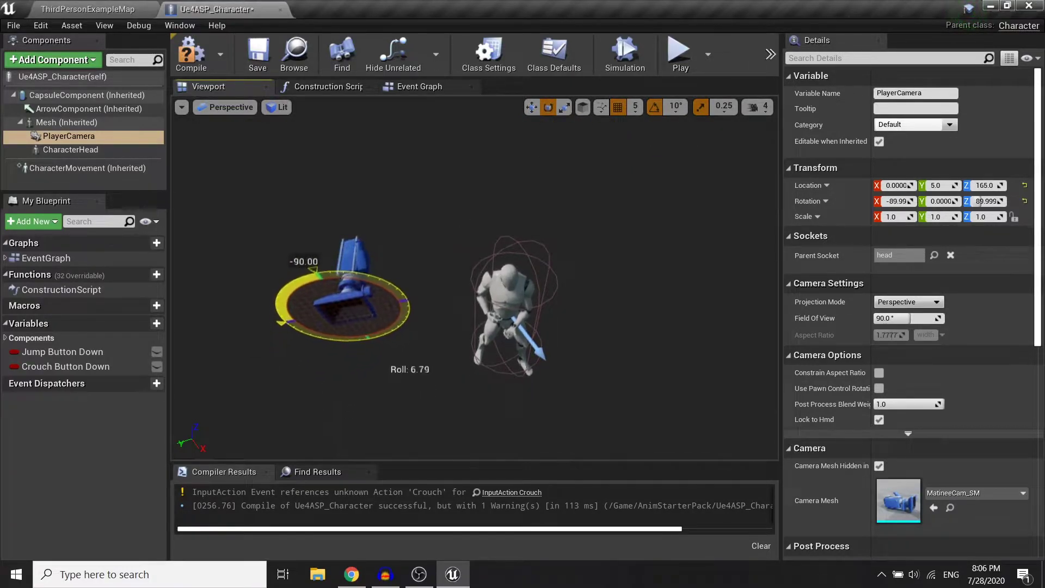
{"action": "left_click", "coordinate": [532, 107]}
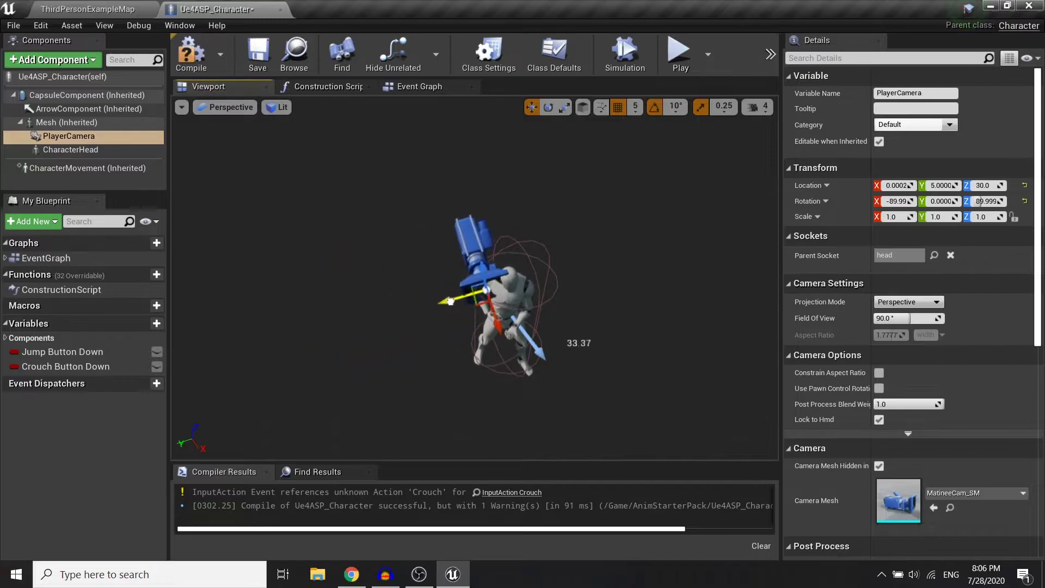
{"action": "right_click_drag", "start_coordinate": [534, 207], "coordinate": [648, 161]}
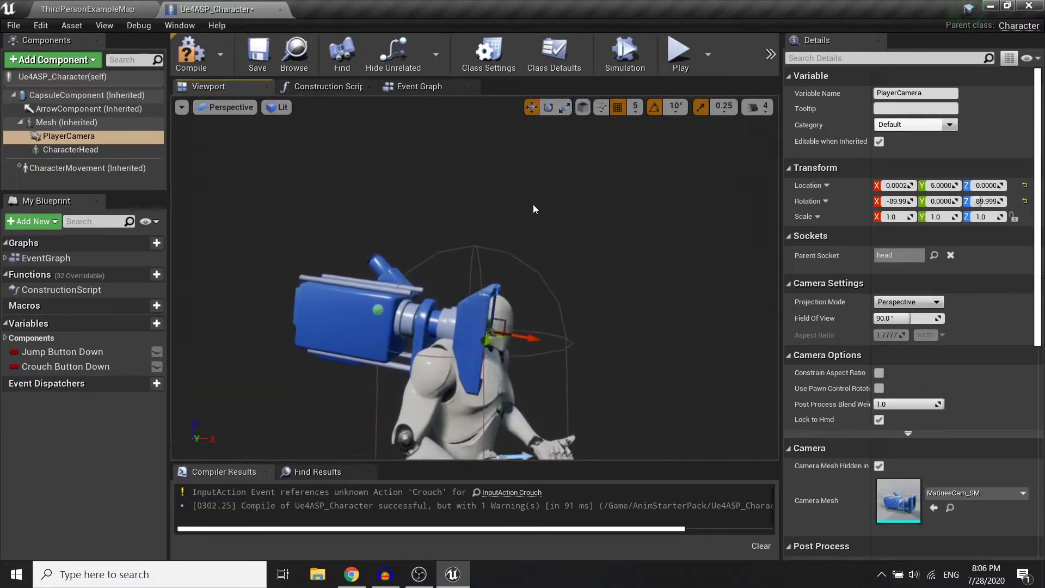
Set PlayerCamera's Z rotation to about 80°, shift it to about X 4.92, Y 4.13 at the eyes, and compile the blueprint.
{"action": "key", "text": "e"}
{"action": "right_click_drag", "start_coordinate": [542, 309], "coordinate": [532, 313]}
{"action": "left_click_drag", "start_coordinate": [541, 309], "coordinate": [535, 292]}
{"action": "key", "text": "w"}
{"action": "right_click_drag", "start_coordinate": [542, 158], "coordinate": [224, 112]}
{"action": "left_click_drag", "start_coordinate": [458, 315], "coordinate": [477, 317]}
{"action": "mouse_move", "coordinate": [477, 317]}
{"action": "right_mouse_down"}
{"action": "mouse_move", "coordinate": [517, 316]}
{"action": "mouse_move", "coordinate": [458, 322]}
{"action": "right_mouse_up"}
{"action": "right_click_drag", "start_coordinate": [458, 273], "coordinate": [446, 261]}
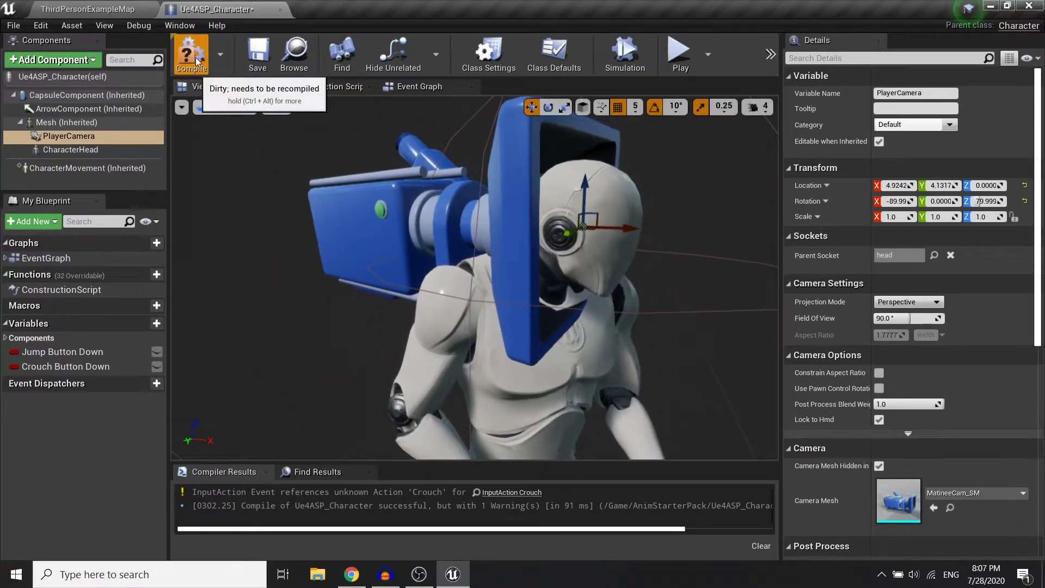
{"action": "left_click", "coordinate": [198, 59]}
Play-test the ThirdPersonExampleMap level and stop the session.
{"action": "left_click", "coordinate": [128, 123]}
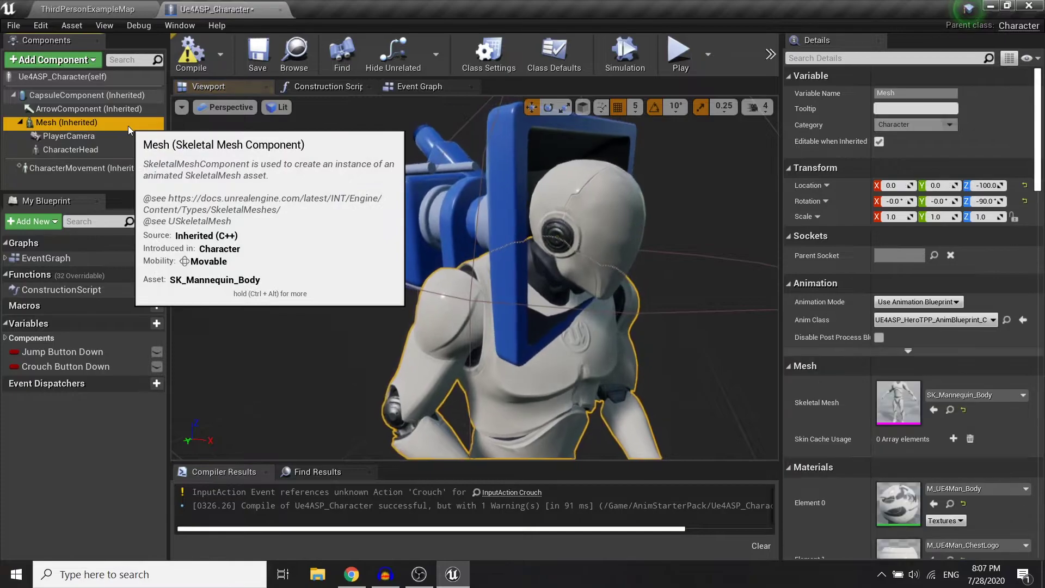
{"action": "left_click", "coordinate": [97, 8]}
{"action": "left_click", "coordinate": [781, 51]}
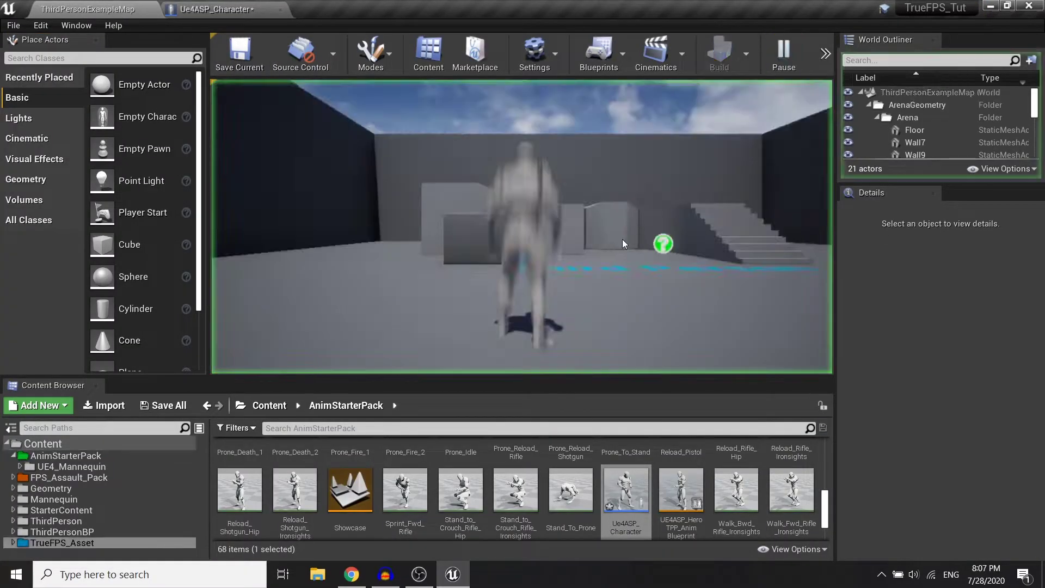
{"action": "key", "text": "Escape"}
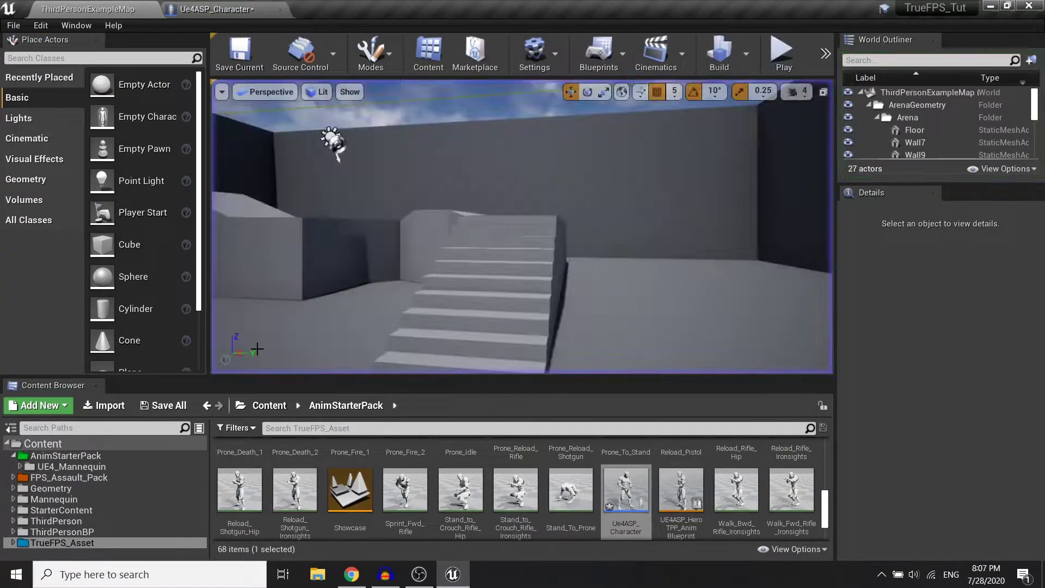
Place a Ue4ASP_Character from the AnimStarterPack folder on the open floor of the level.
{"action": "key", "text": "s"}
{"action": "right_click_drag", "start_coordinate": [523, 245], "coordinate": [598, 245]}
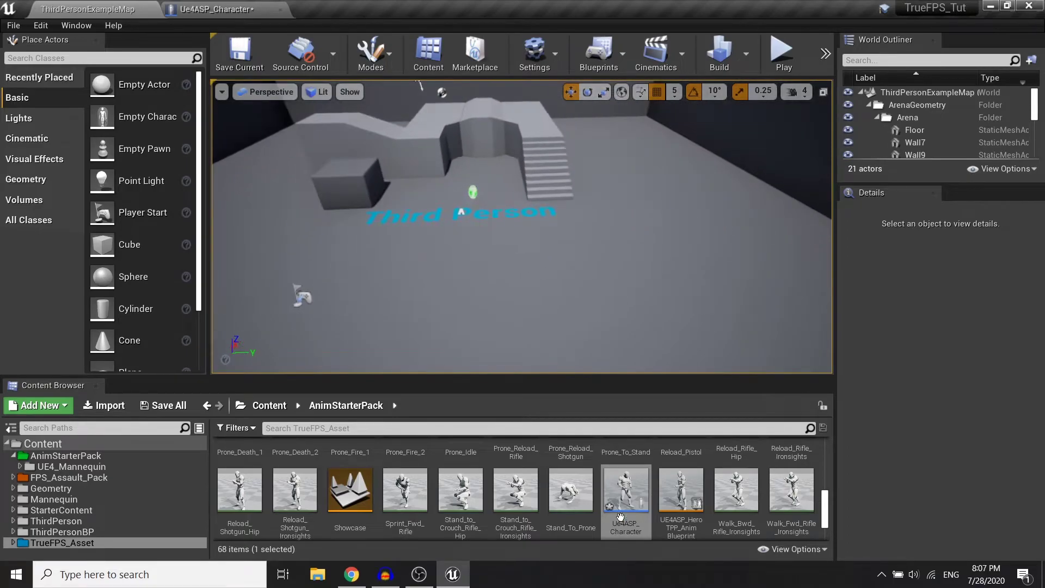
{"action": "left_click_drag", "start_coordinate": [619, 514], "coordinate": [532, 280]}
{"action": "right_click_drag", "start_coordinate": [532, 280], "coordinate": [553, 305]}
{"action": "key", "text": "w"}
Enable Use Pawn Control Rotation on the character blueprint's PlayerCamera, then compile and save the blueprint.
{"action": "left_click", "coordinate": [212, 9]}
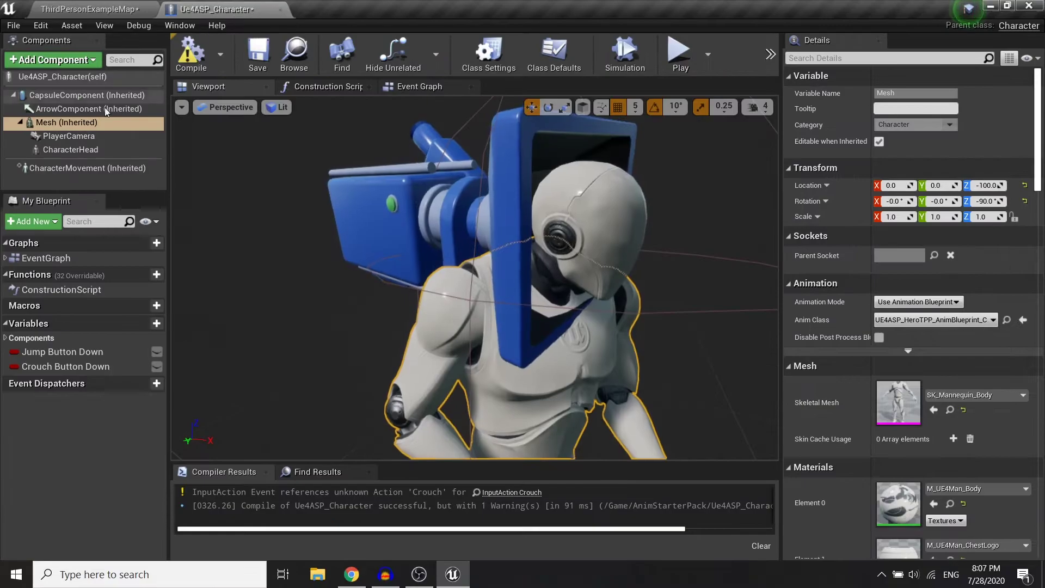
{"action": "left_click", "coordinate": [93, 149]}
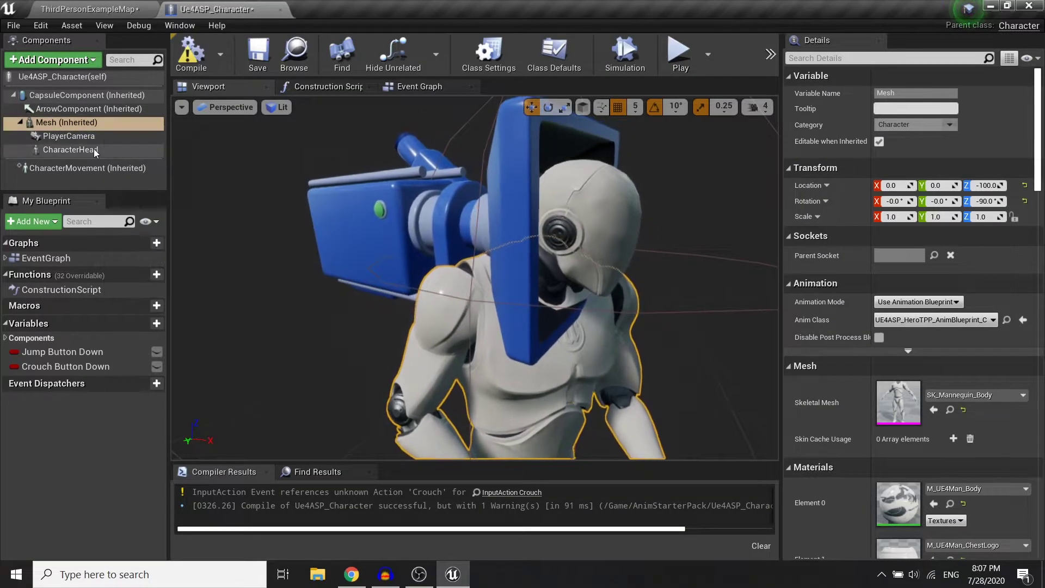
{"action": "left_click", "coordinate": [90, 138]}
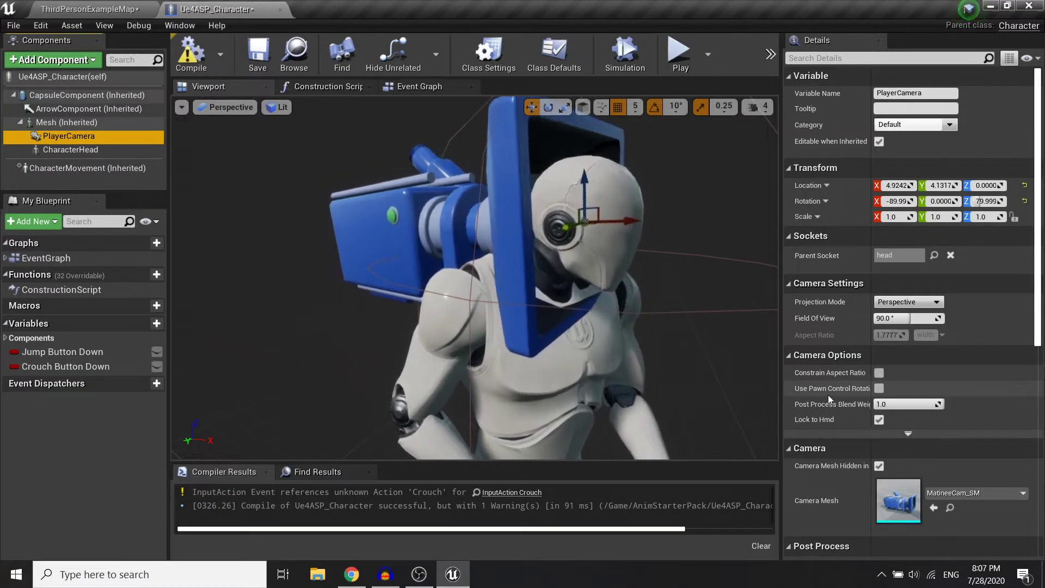
{"action": "left_click", "coordinate": [879, 389]}
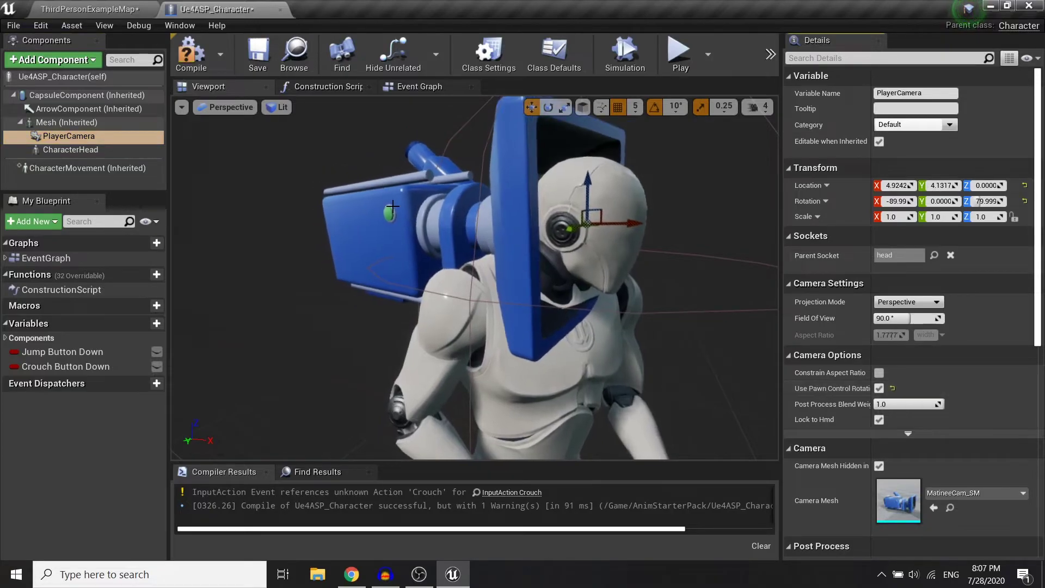
{"action": "left_click", "coordinate": [258, 54]}
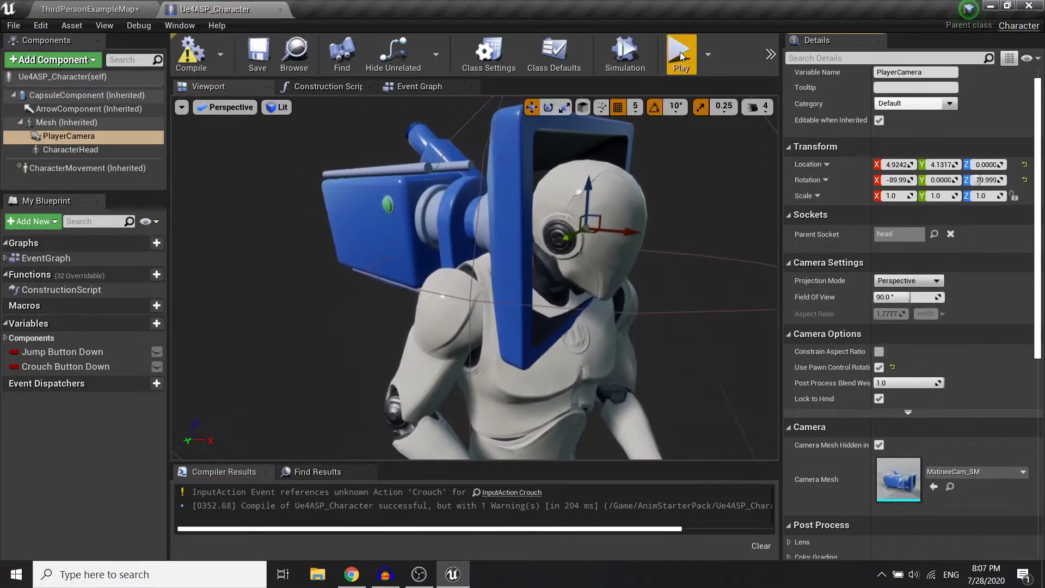
Play-test the game in a preview window, close it and return to the ThirdPersonExampleMap level.
{"action": "left_click", "coordinate": [681, 56]}
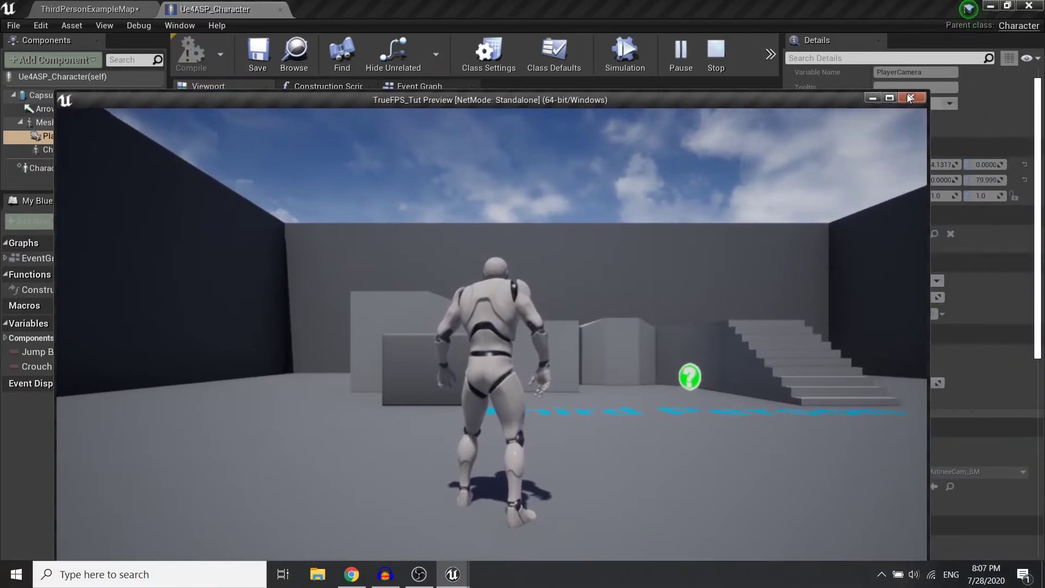
{"action": "left_click", "coordinate": [909, 98]}
{"action": "left_click", "coordinate": [158, 10]}
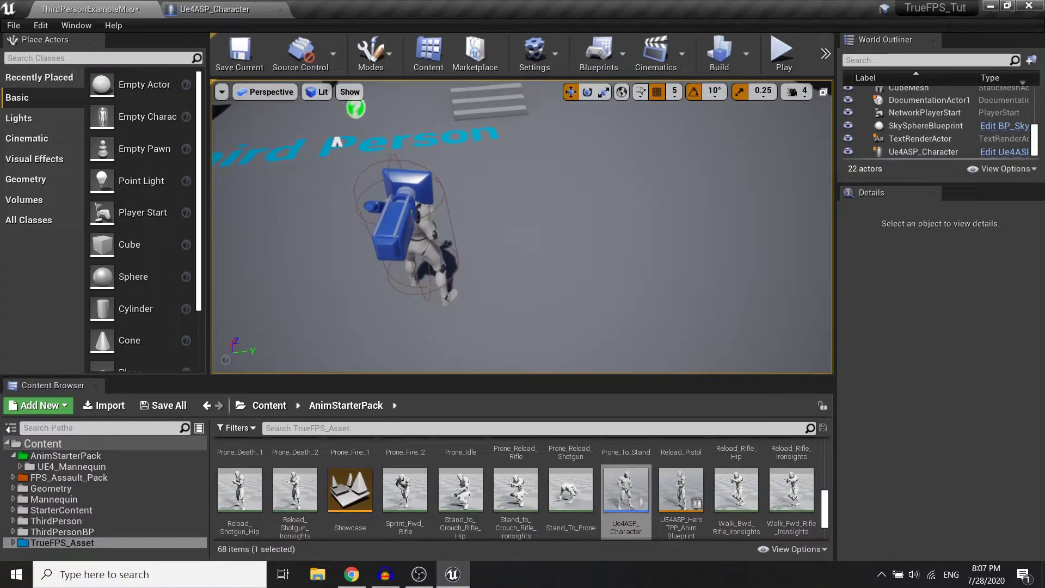
Set Auto Possess Player to Player 0 for the Ue4ASP_Character placed in the level.
{"action": "left_click", "coordinate": [923, 152]}
{"action": "left_click", "coordinate": [914, 284]}
{"action": "type", "text": "posses"}
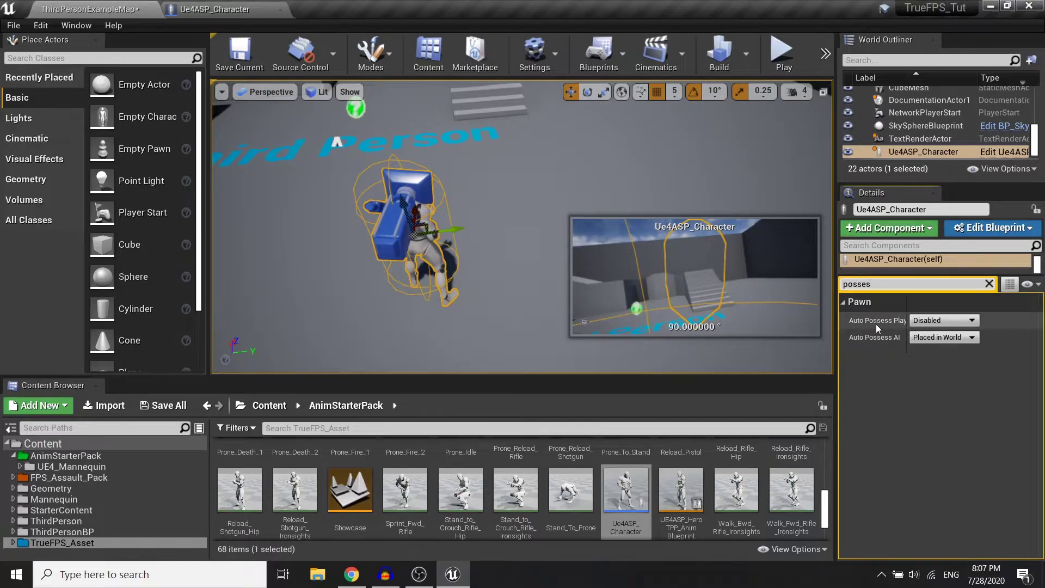
{"action": "left_click", "coordinate": [930, 323]}
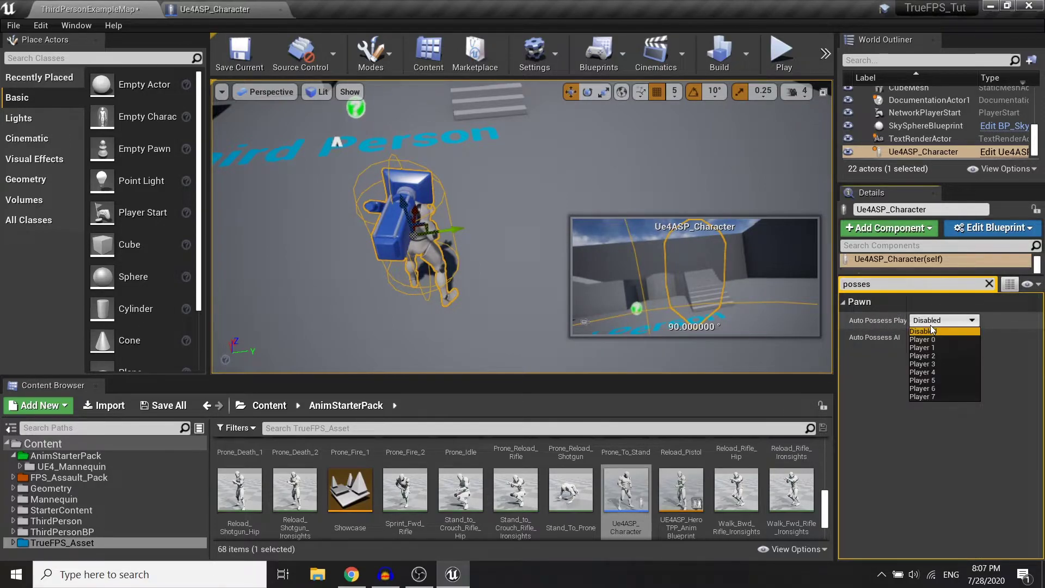
{"action": "left_click", "coordinate": [937, 338]}
Play-test the level as the possessed character, looking down at its body, and stop the session.
{"action": "left_click", "coordinate": [787, 51]}
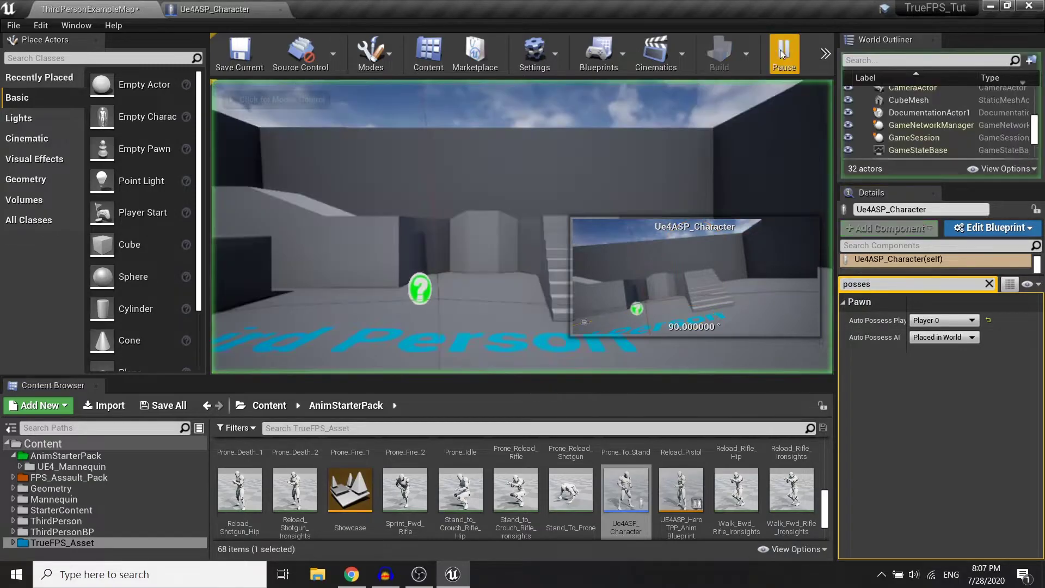
{"action": "left_click", "coordinate": [508, 171]}
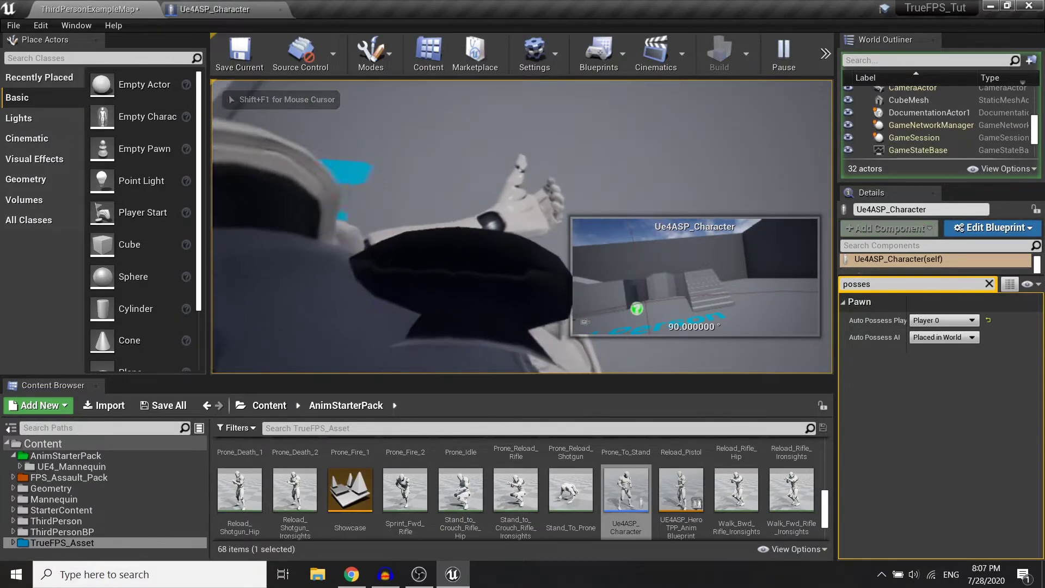
{"action": "key", "text": "Escape"}
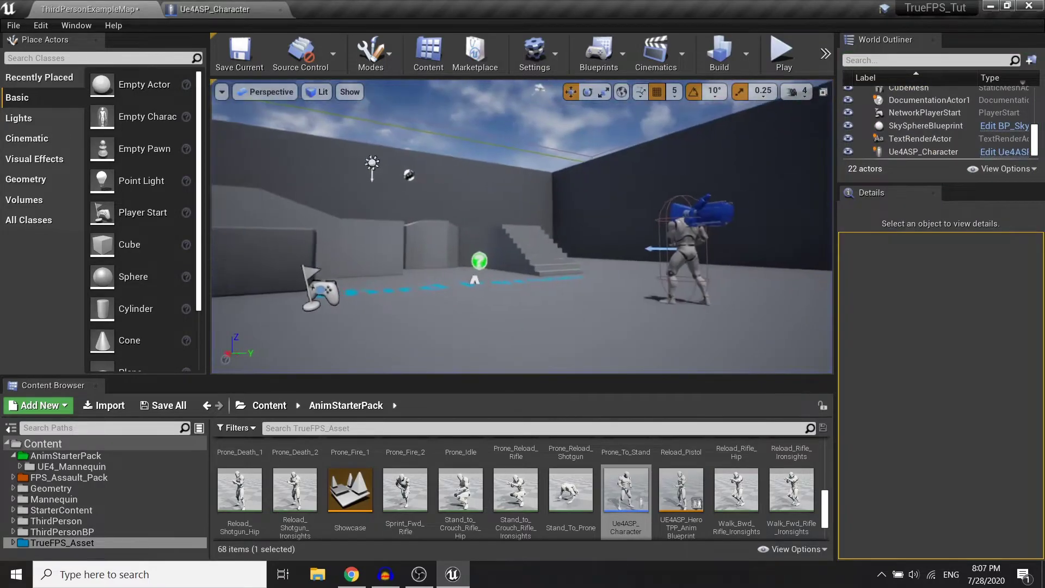
{"action": "right_click_drag", "start_coordinate": [508, 218], "coordinate": [484, 245]}
Enable Owner No See on the CharacterHead component in the Ue4ASP_Character blueprint.
{"action": "left_click", "coordinate": [240, 9]}
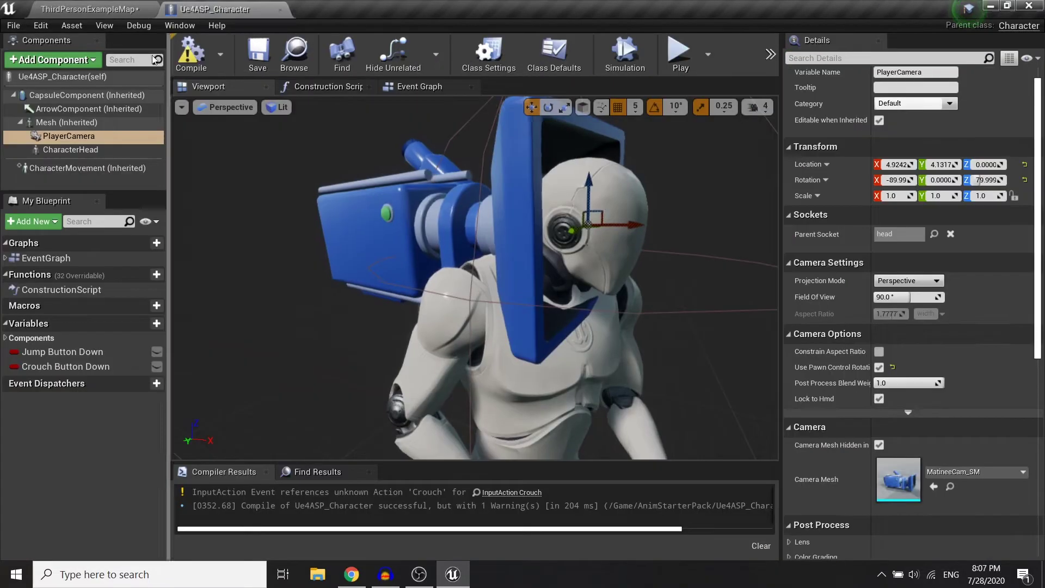
{"action": "left_click", "coordinate": [92, 132]}
{"action": "left_click", "coordinate": [93, 150]}
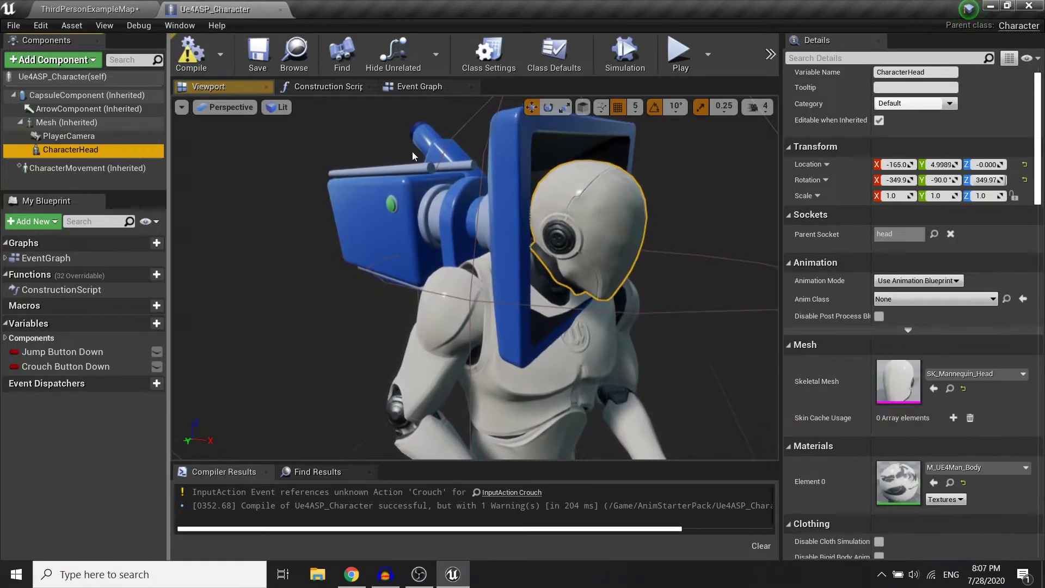
{"action": "scroll", "coordinate": [923, 185], "scroll_direction": "down", "scroll_amount": 8}
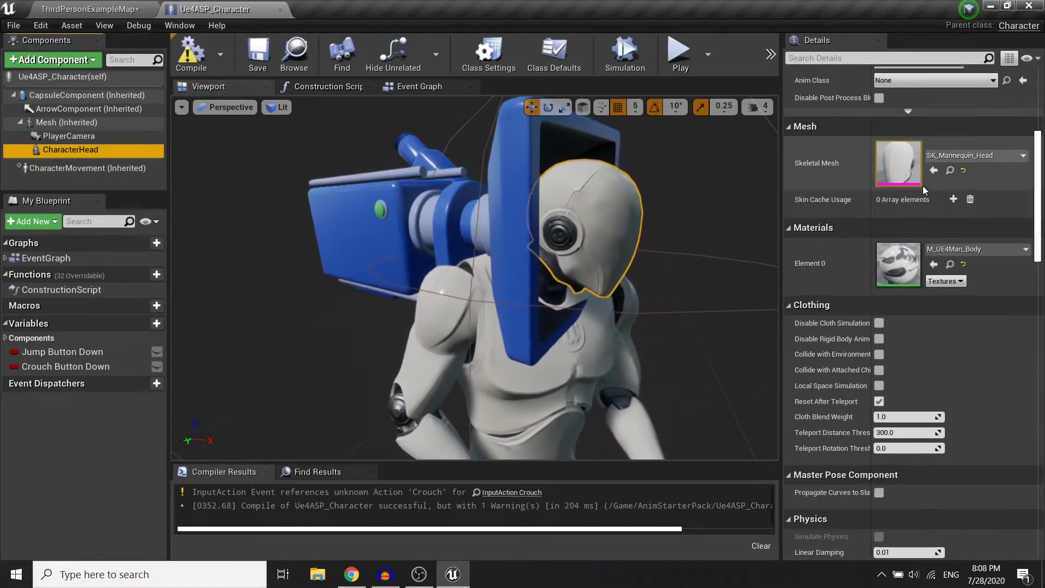
{"action": "scroll", "coordinate": [923, 191], "scroll_direction": "down", "scroll_amount": 8}
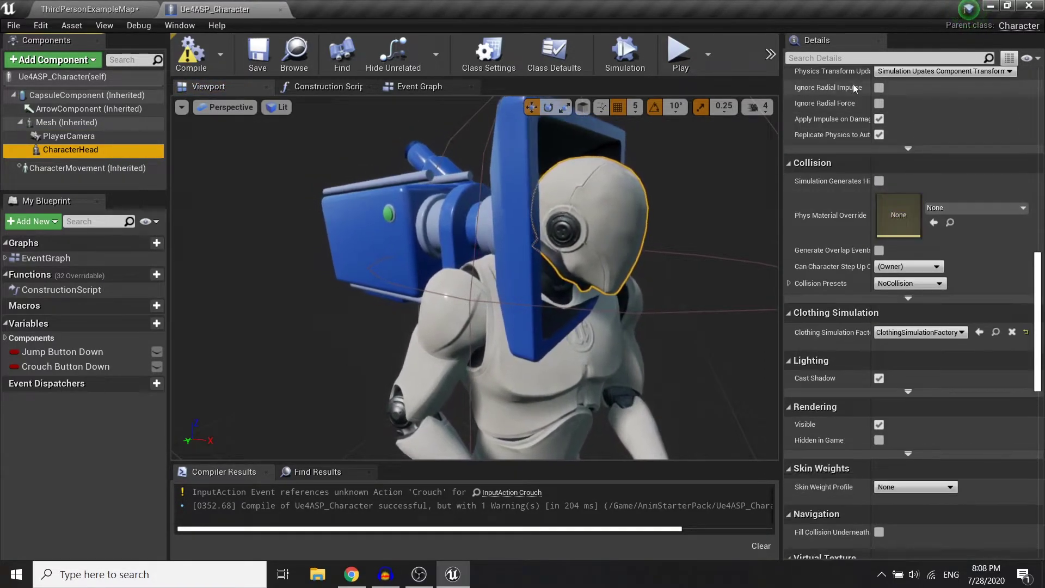
{"action": "left_click", "coordinate": [843, 59]}
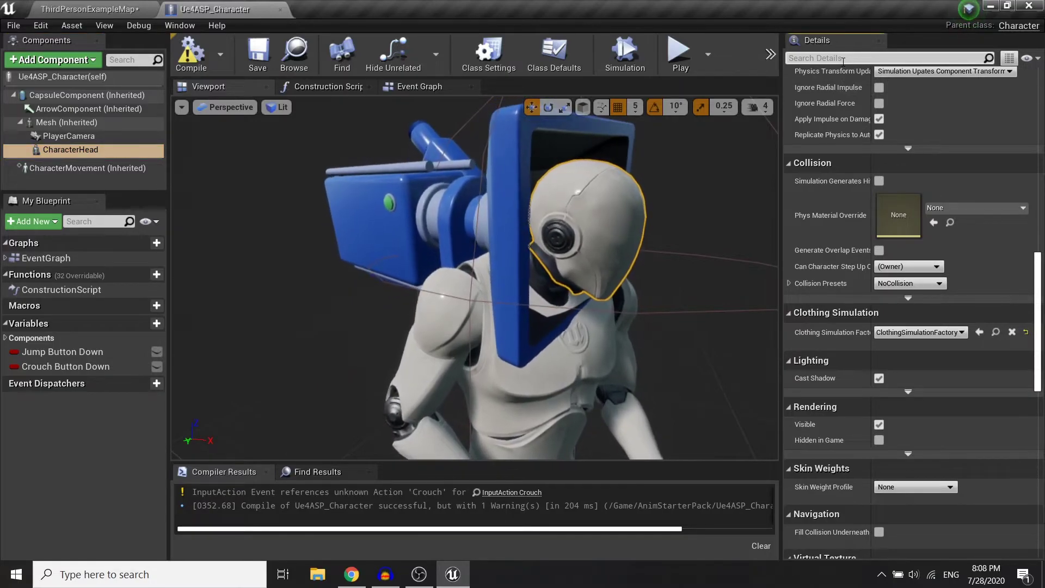
{"action": "type", "text": "own"}
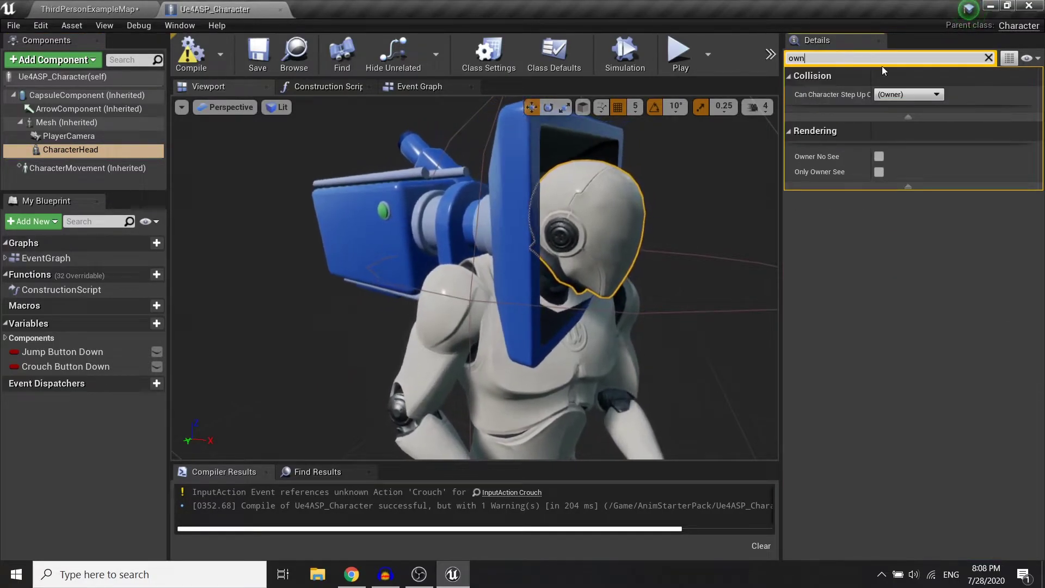
{"action": "left_click", "coordinate": [879, 156]}
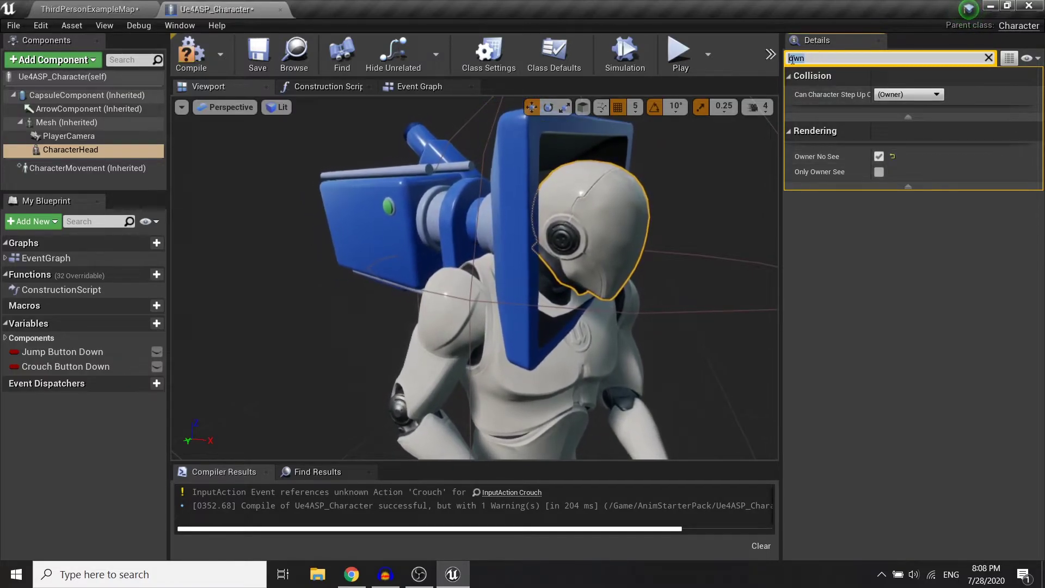
Enable Hidden Shadow on the CharacterHead component and compile the blueprint.
{"action": "type", "text": "sh"}
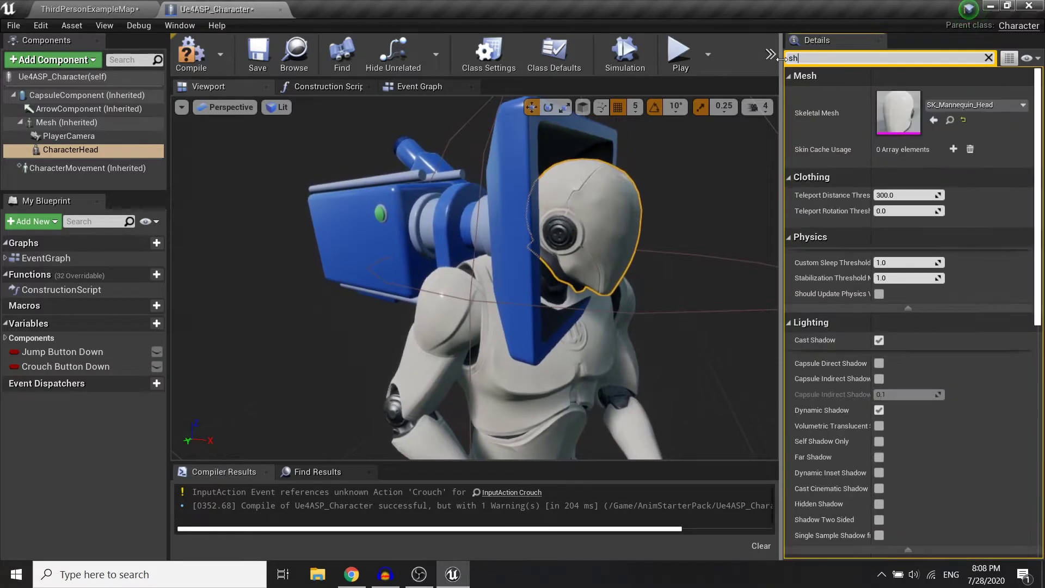
{"action": "type", "text": "adow"}
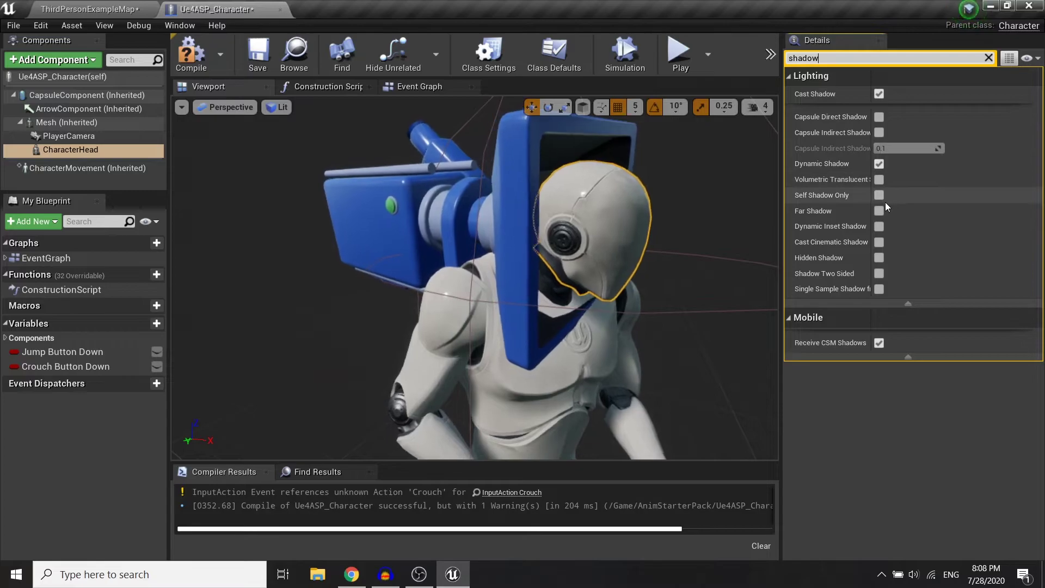
{"action": "left_click", "coordinate": [879, 257]}
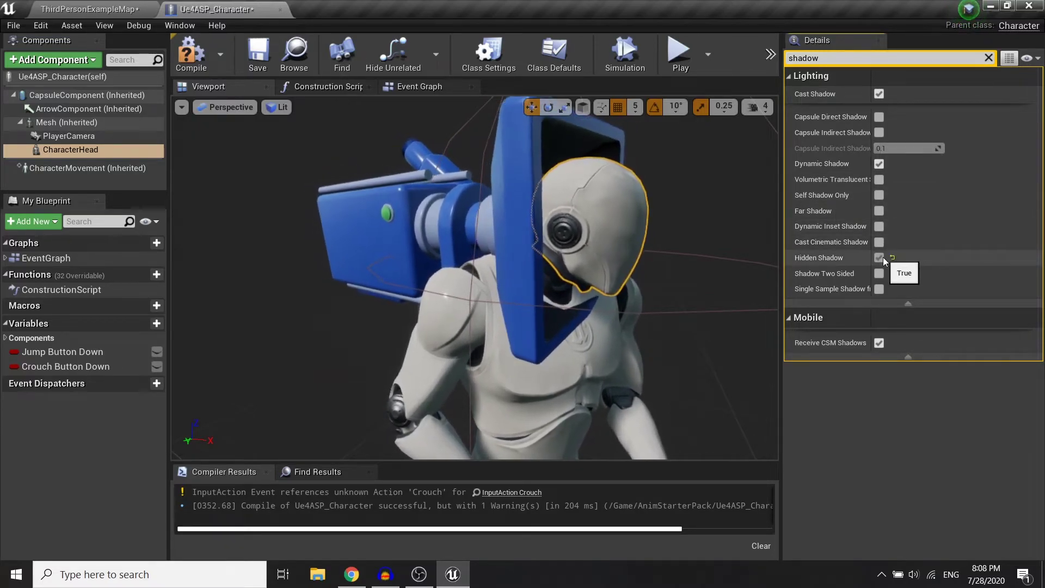
{"action": "left_click", "coordinate": [194, 53]}
Play-test the character in a maximized preview window, looking down at the body and walking forward.
{"action": "left_click", "coordinate": [679, 53]}
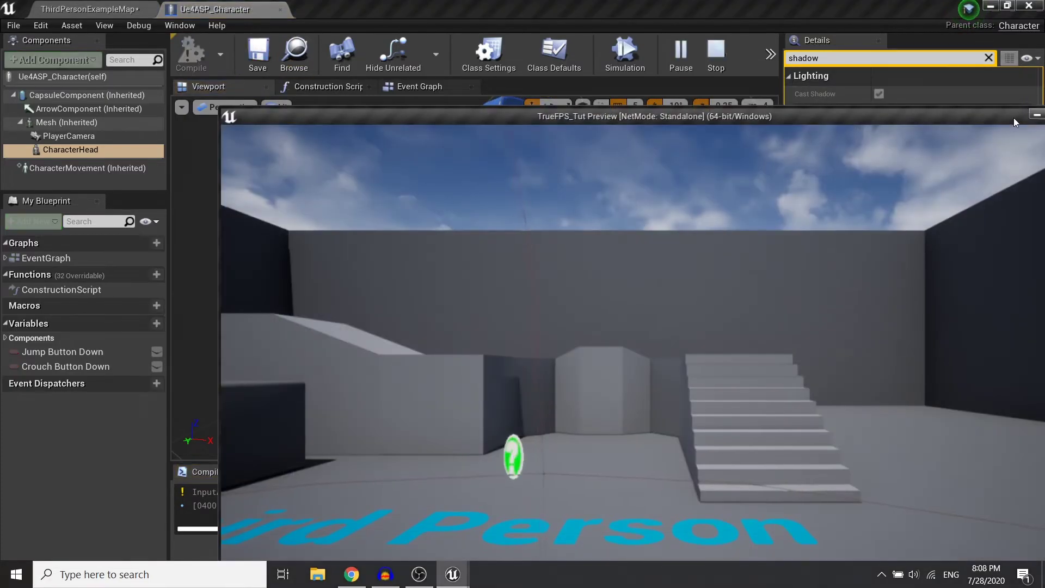
{"action": "left_click_drag", "start_coordinate": [995, 119], "coordinate": [818, 97]}
{"action": "left_click", "coordinate": [879, 93]}
{"action": "left_click", "coordinate": [842, 108]}
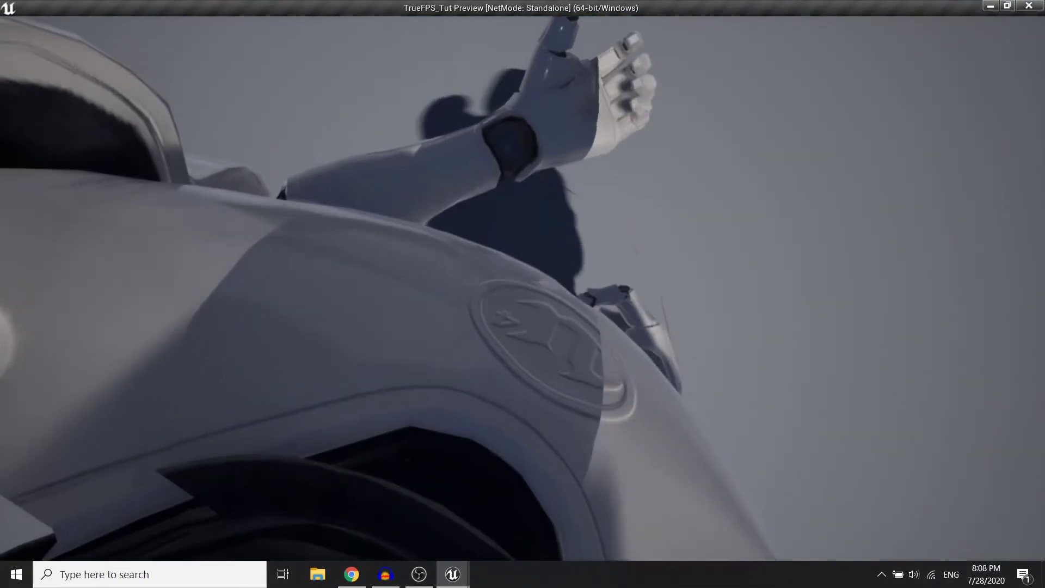
{"action": "key", "text": "w"}
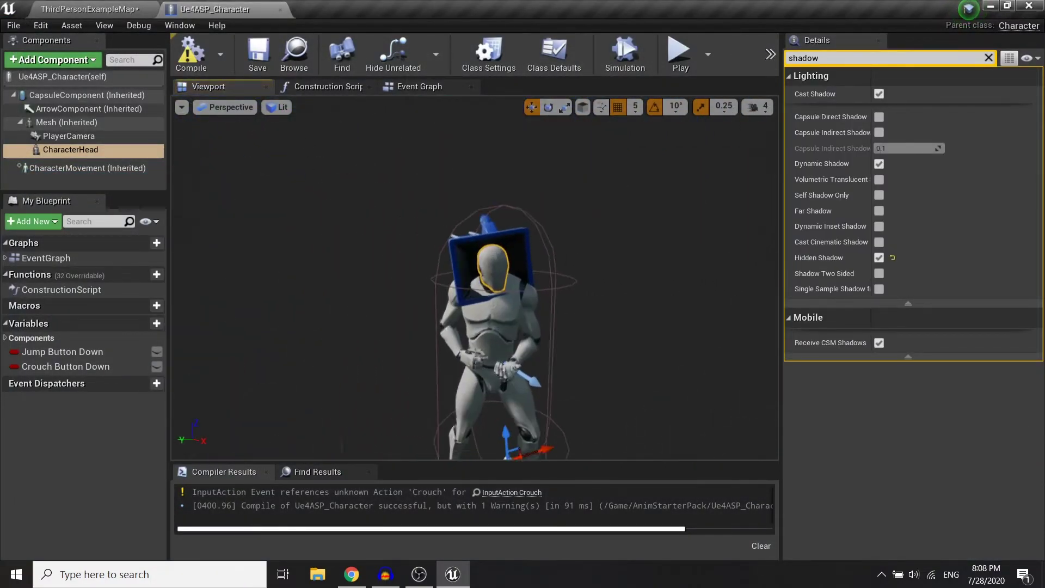
Rotate the PlayerCamera to about -100° on X and compile the blueprint.
{"action": "left_click", "coordinate": [989, 58]}
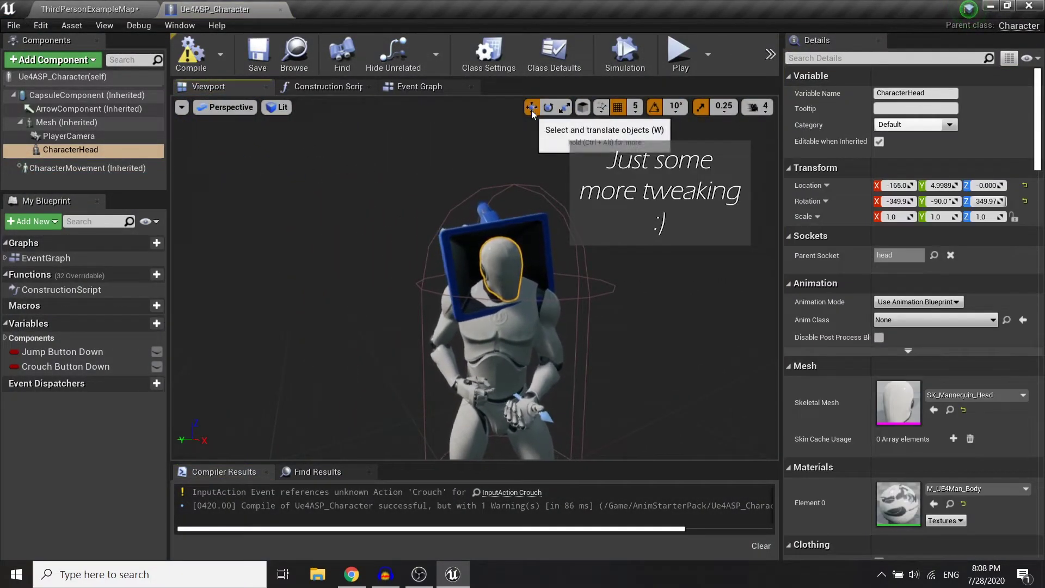
{"action": "left_click", "coordinate": [69, 135]}
{"action": "left_click", "coordinate": [548, 106]}
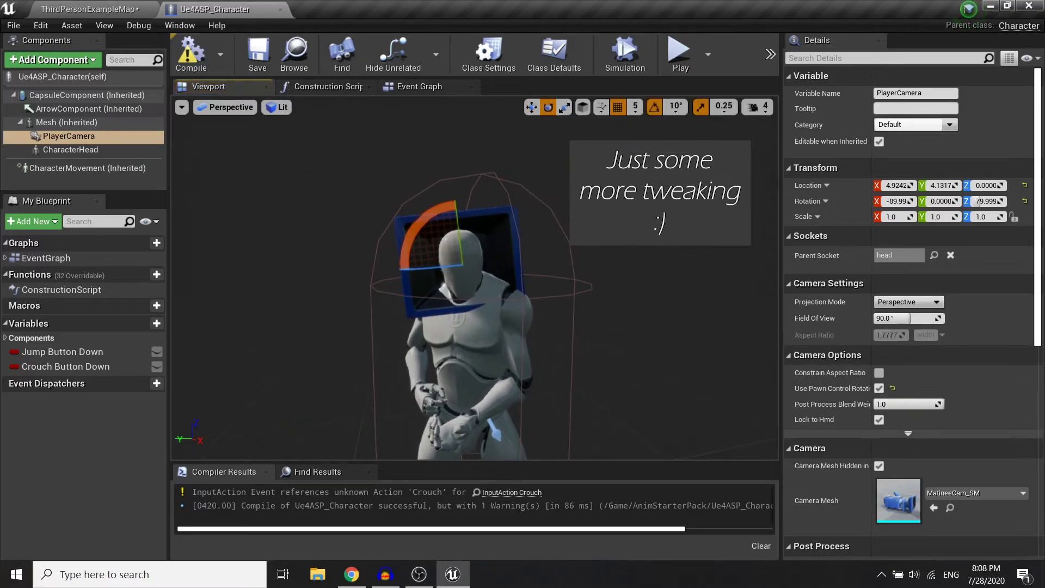
{"action": "right_click_drag", "start_coordinate": [488, 217], "coordinate": [493, 219]}
{"action": "left_click_drag", "start_coordinate": [492, 219], "coordinate": [498, 223]}
{"action": "left_click", "coordinate": [191, 54]}
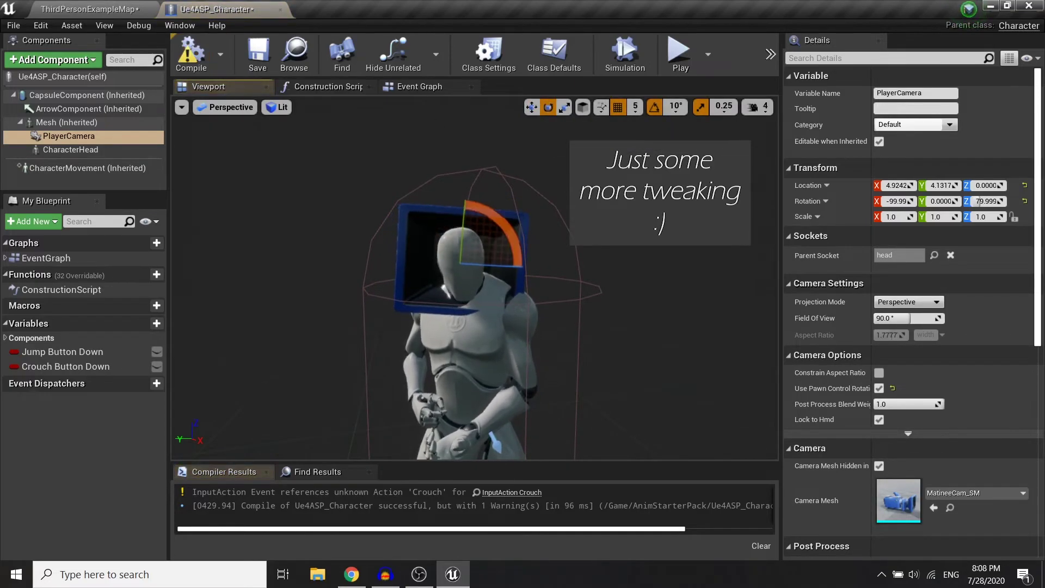
Set the movement grid snap to 1 and move the PlayerCamera on the head to about X 4.93, Y 6.16, Z -1.97.
{"action": "right_click_drag", "start_coordinate": [349, 218], "coordinate": [436, 223]}
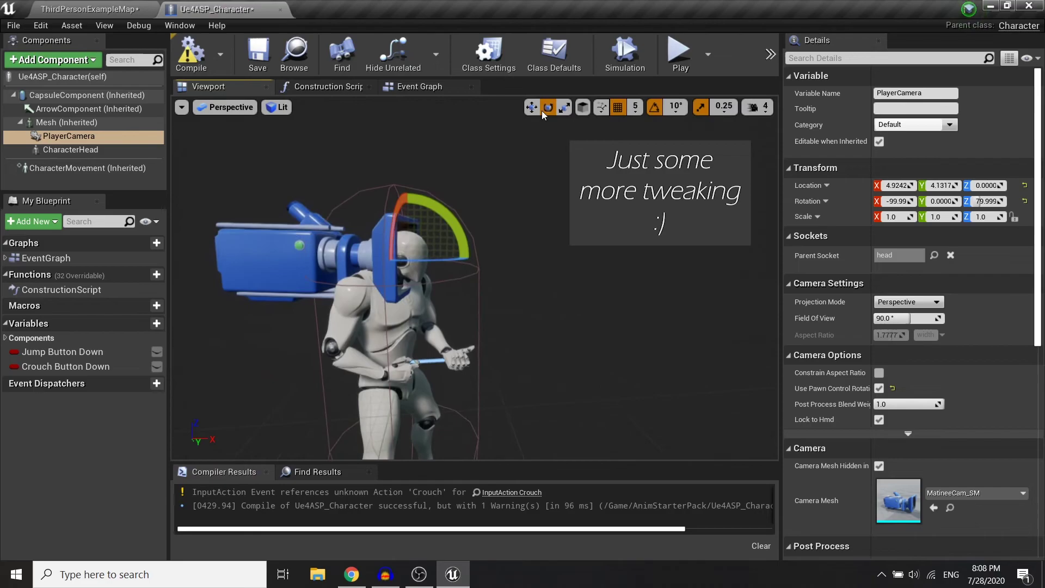
{"action": "left_click", "coordinate": [532, 107]}
{"action": "left_click", "coordinate": [636, 107]}
{"action": "left_click", "coordinate": [641, 134]}
{"action": "left_click_drag", "start_coordinate": [444, 254], "coordinate": [452, 262]}
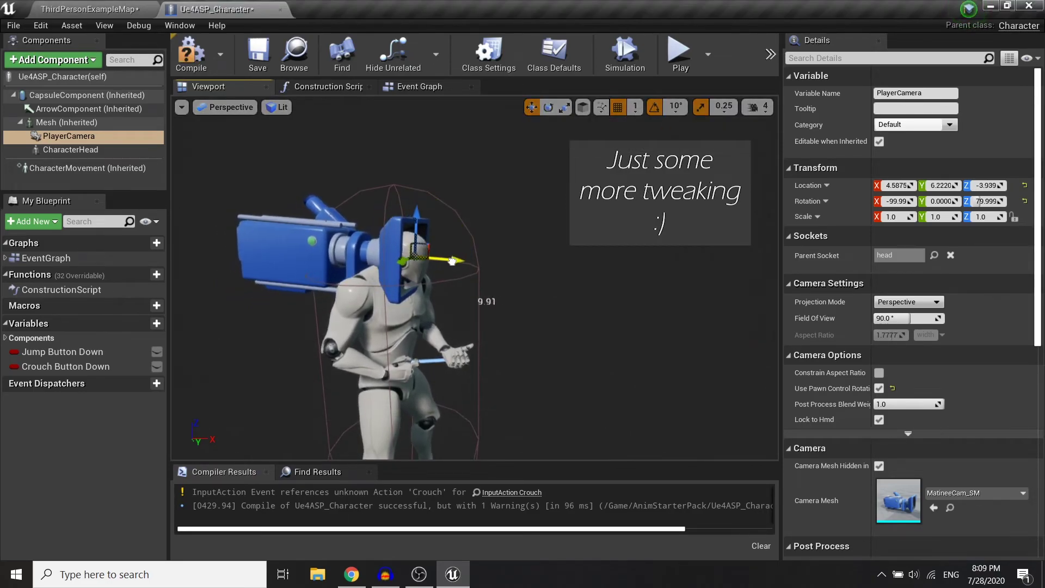
{"action": "key", "text": "f"}
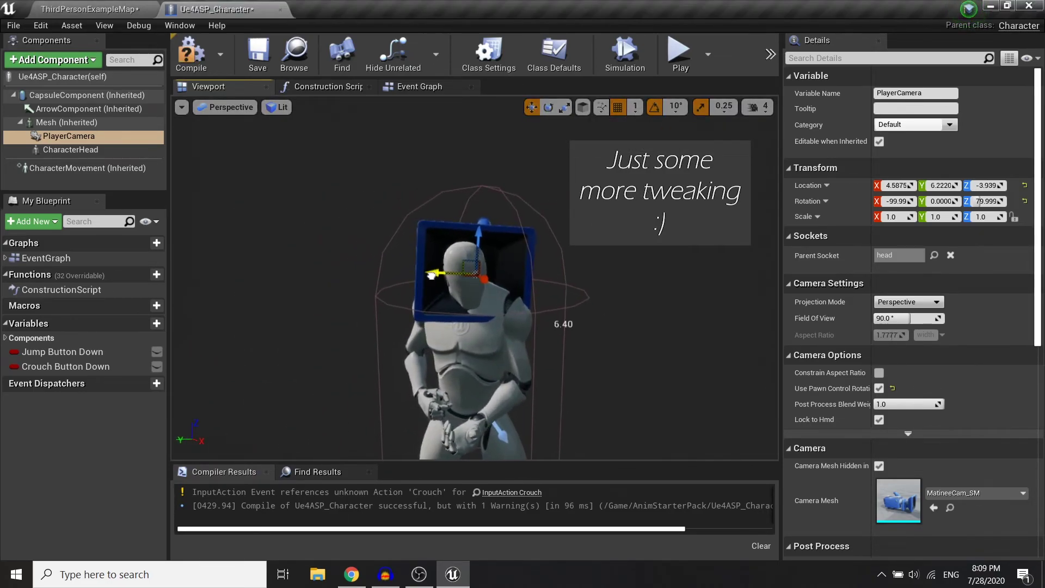
{"action": "left_click", "coordinate": [484, 291]}
{"action": "left_click", "coordinate": [439, 270]}
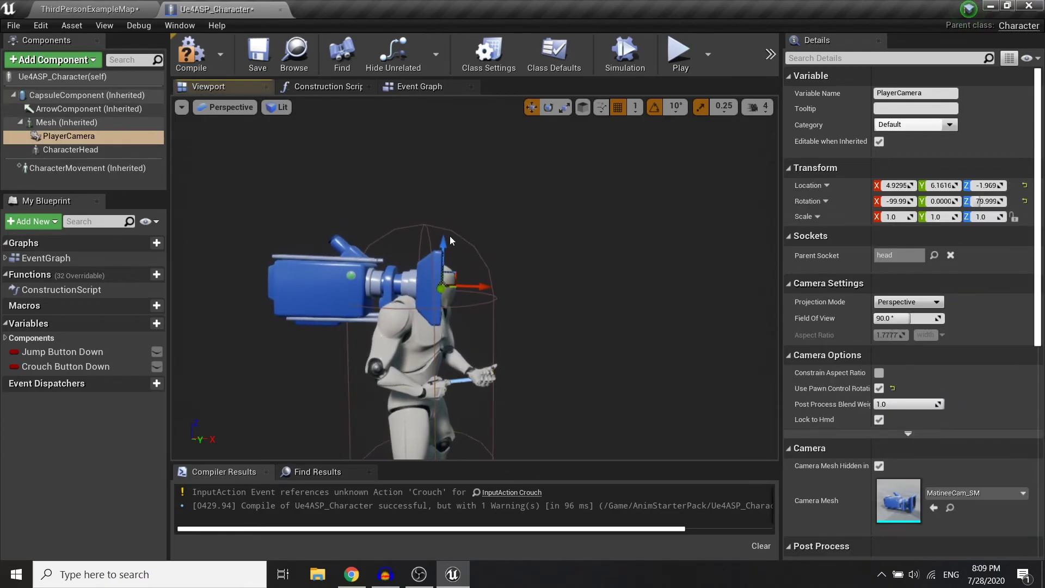
Play-test the repositioned PlayerCamera in a preview window and end the session.
{"action": "left_click", "coordinate": [680, 55]}
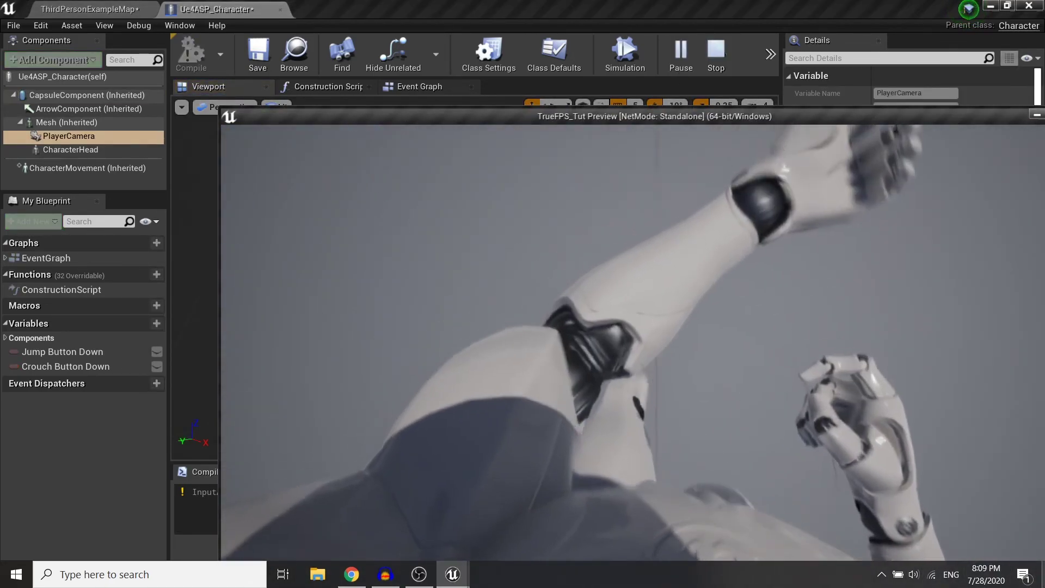
{"action": "key", "text": "Escape"}
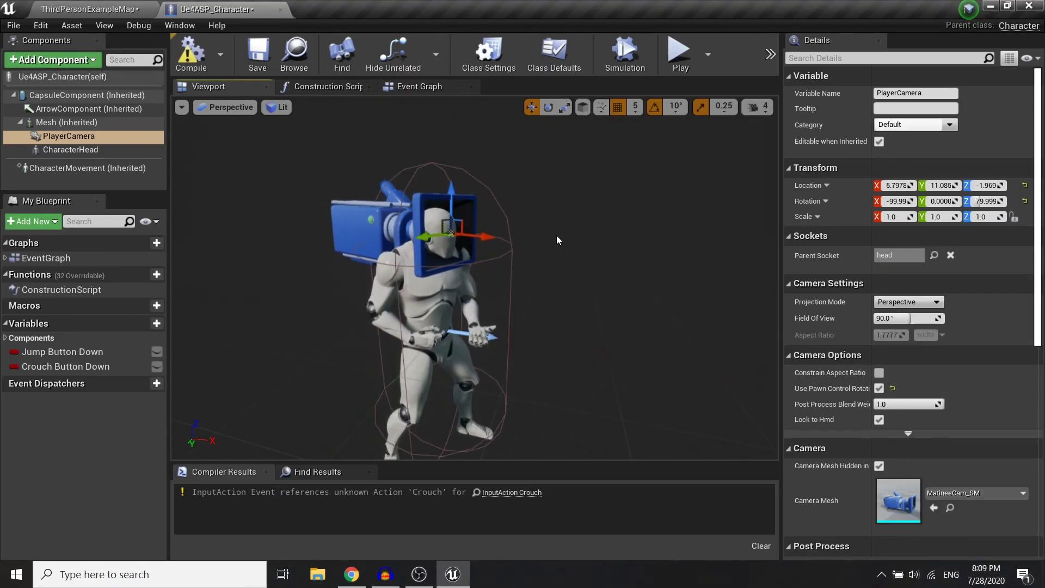